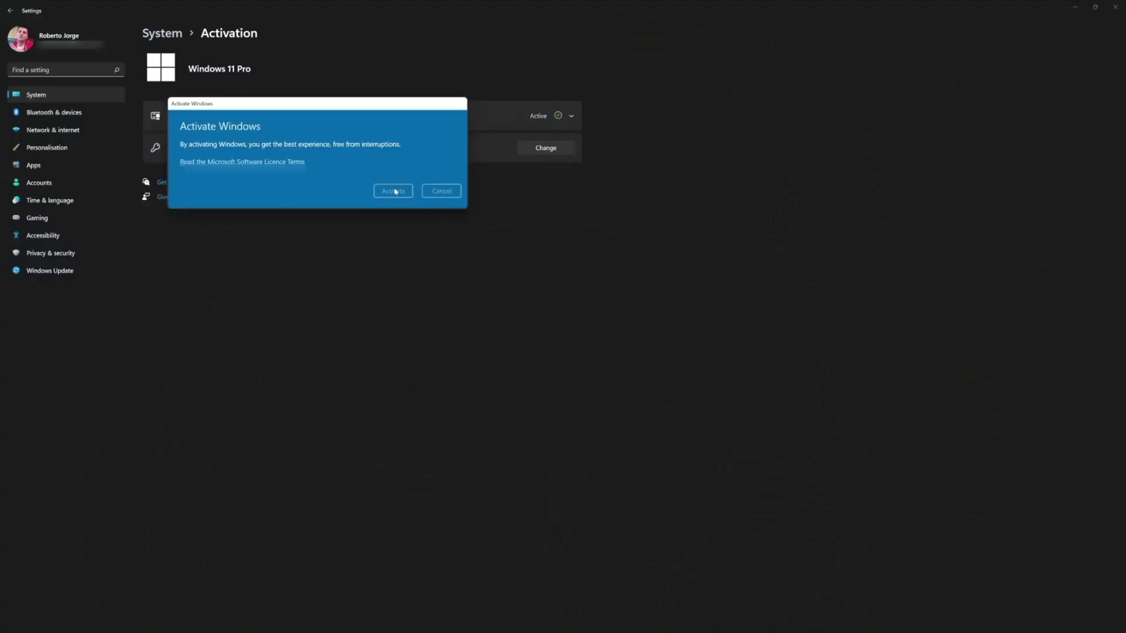
Step: Confirm the entered key to activate Windows 11 Pro and dismiss the activation confirmation
{"action": "left_click", "coordinate": [392, 190]}
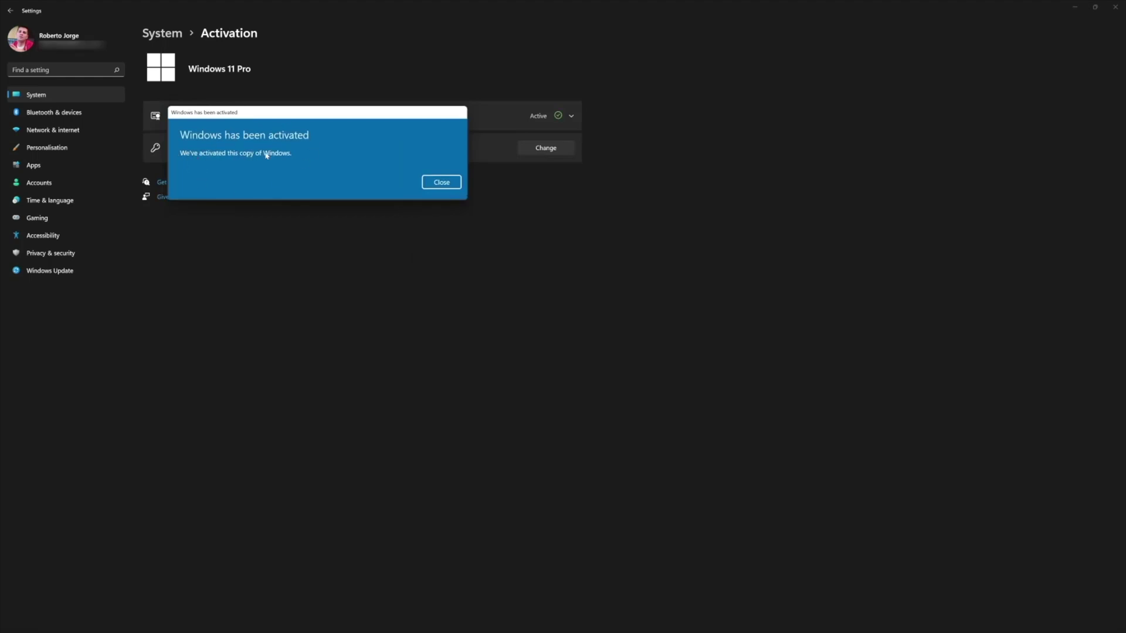
{"action": "key", "text": "Return"}
{"action": "left_click", "coordinate": [572, 117]}
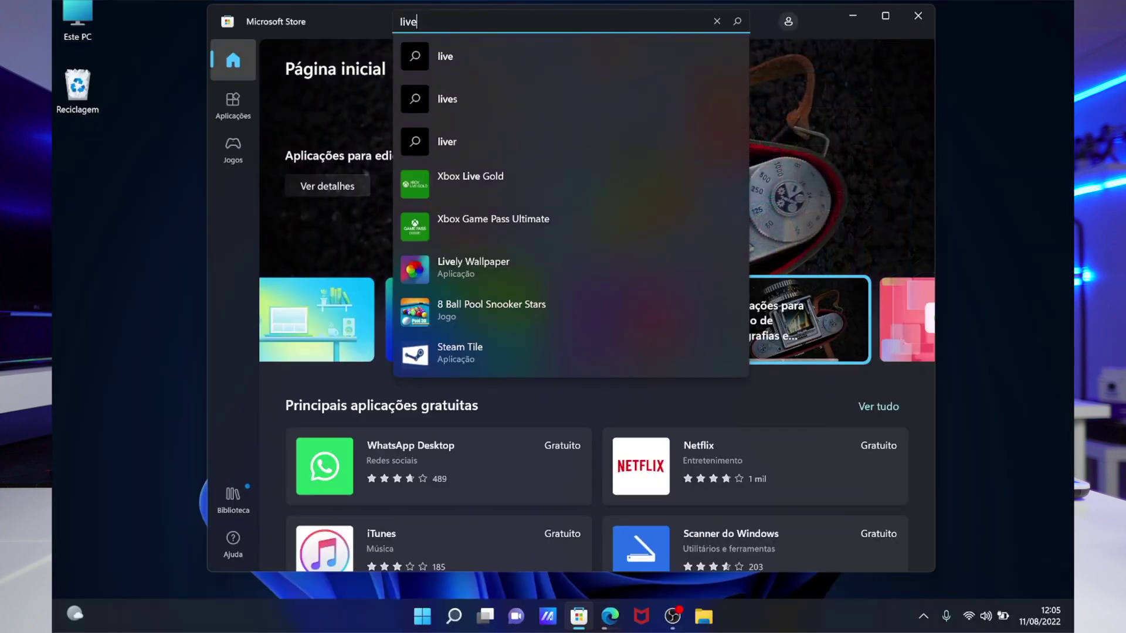
Step: Open the Lively Wallpaper page in Microsoft Store and install the app
{"action": "left_click", "coordinate": [443, 268]}
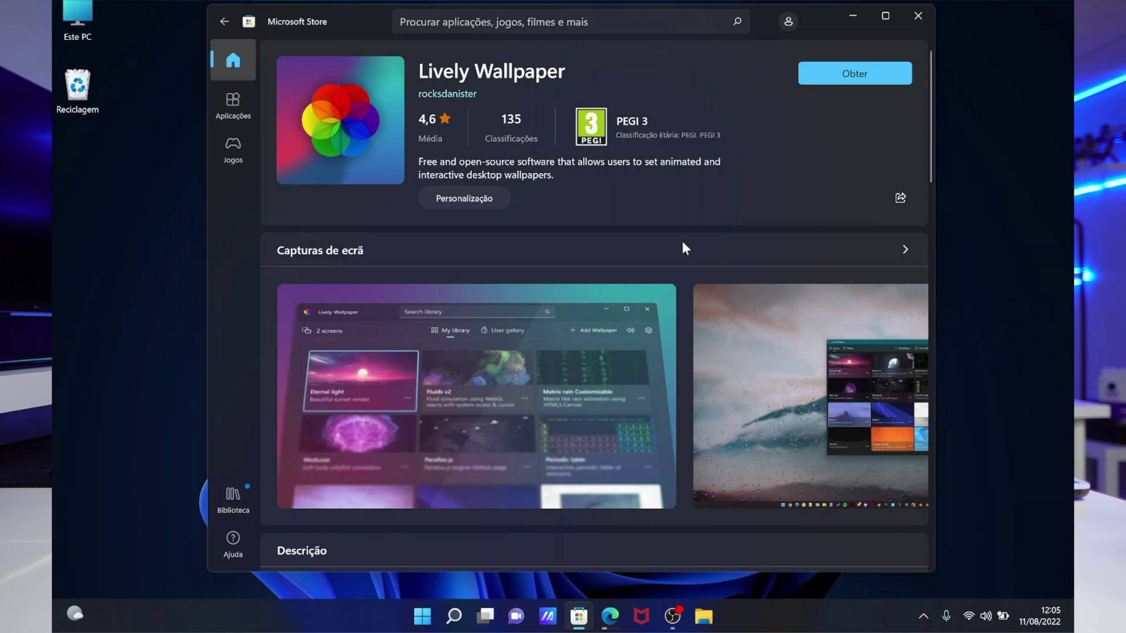
{"action": "left_click", "coordinate": [847, 73]}
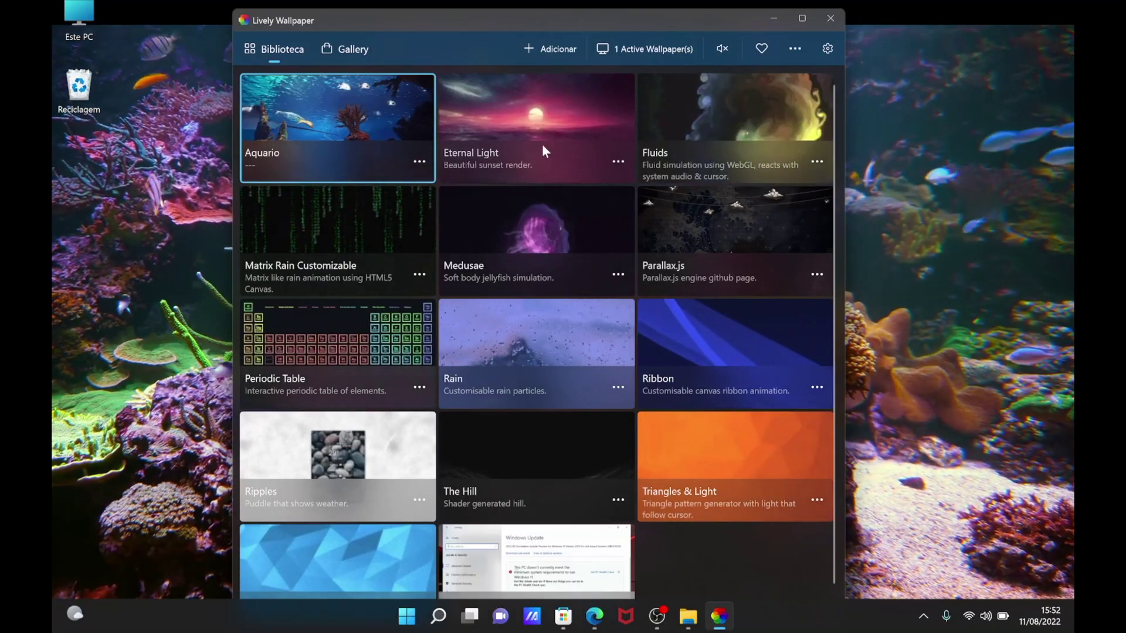
Step: Apply the Eternal Light tile as the wallpaper and minimize Lively to preview it
{"action": "left_click", "coordinate": [561, 126]}
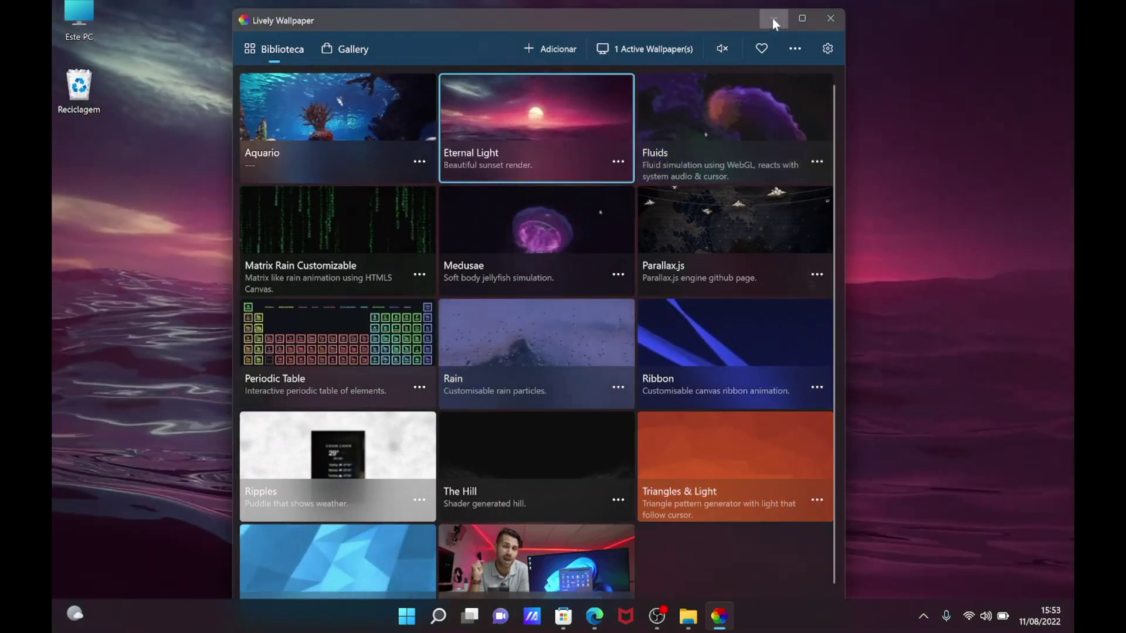
{"action": "left_click", "coordinate": [773, 19]}
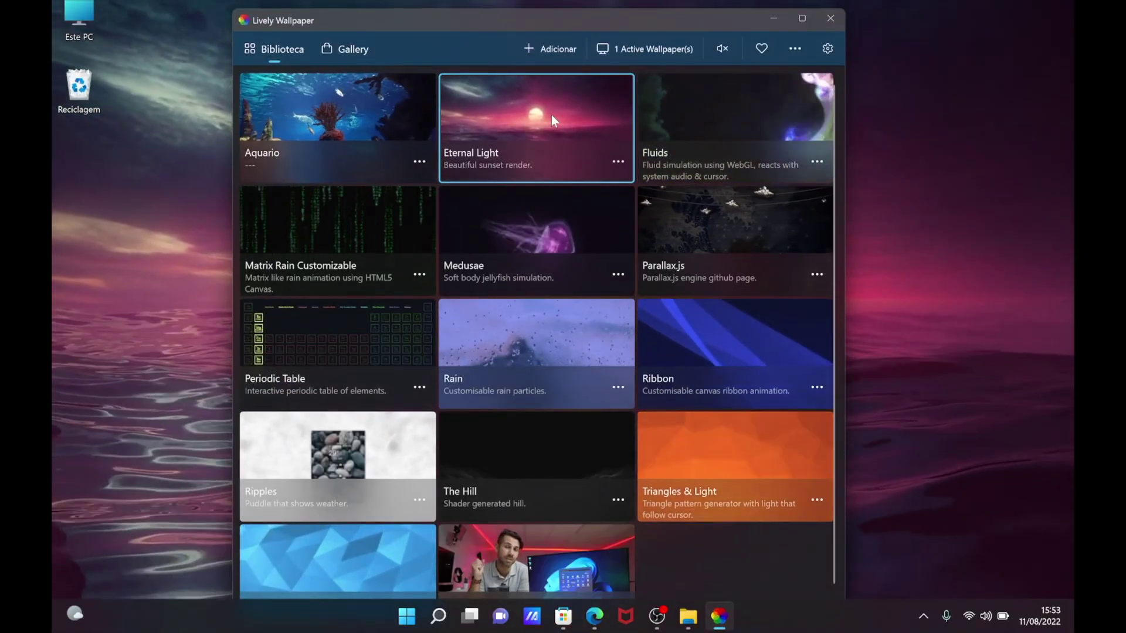
Step: Drop Eternal Light's saturation to -100 to preview greyscale, then raise it back to 17
{"action": "right_click", "coordinate": [552, 115]}
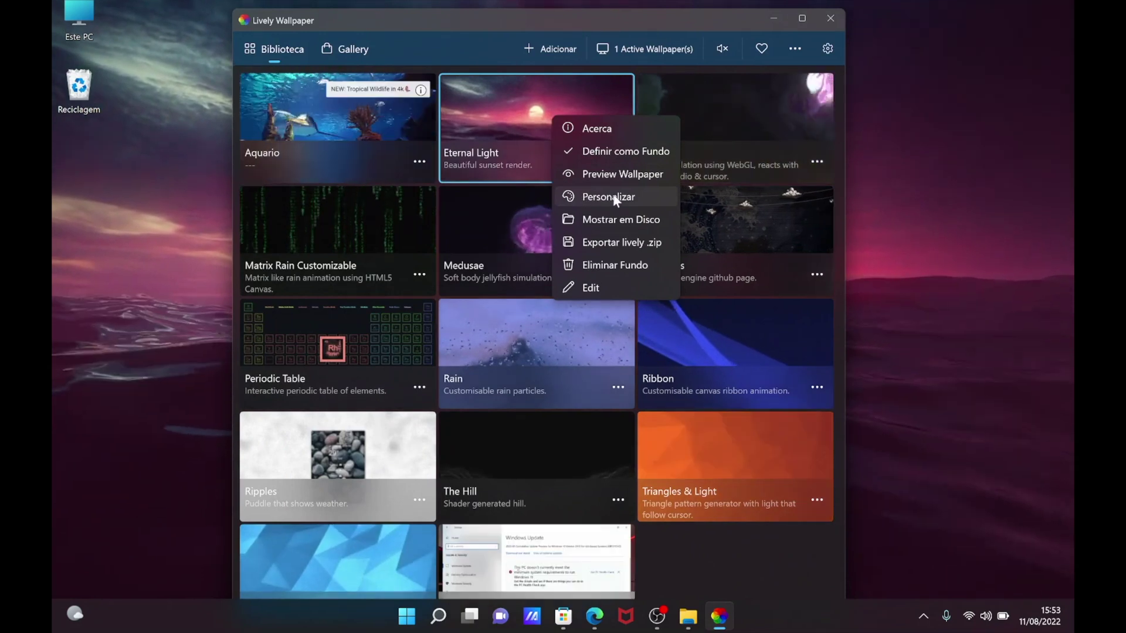
{"action": "left_click", "coordinate": [617, 198]}
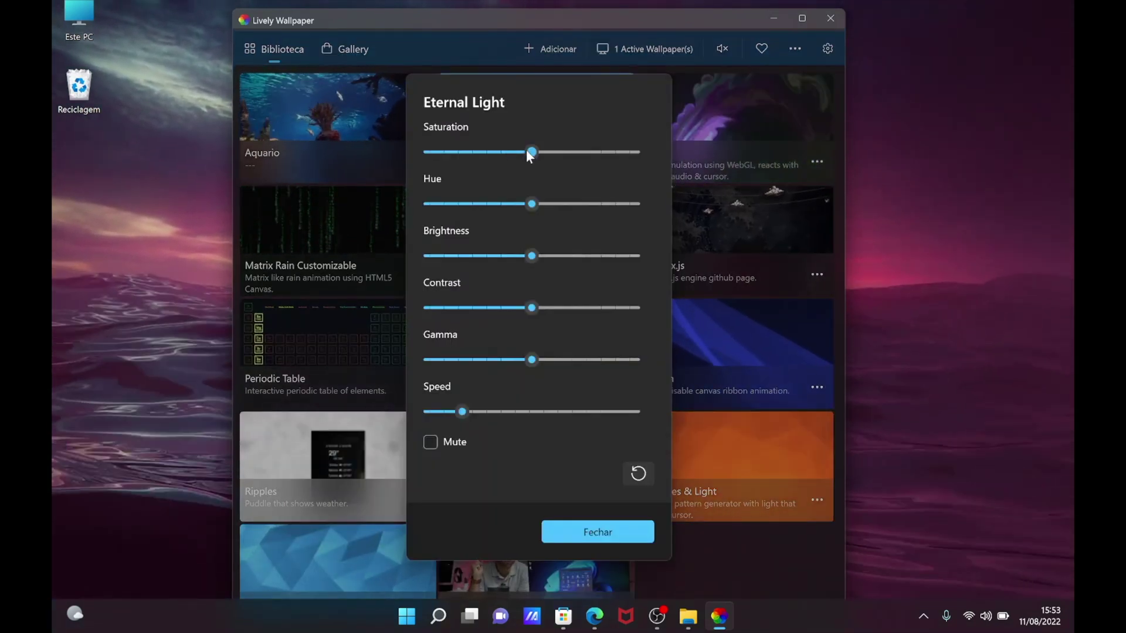
{"action": "left_click_drag", "start_coordinate": [530, 152], "coordinate": [414, 154]}
{"action": "left_click", "coordinate": [771, 18]}
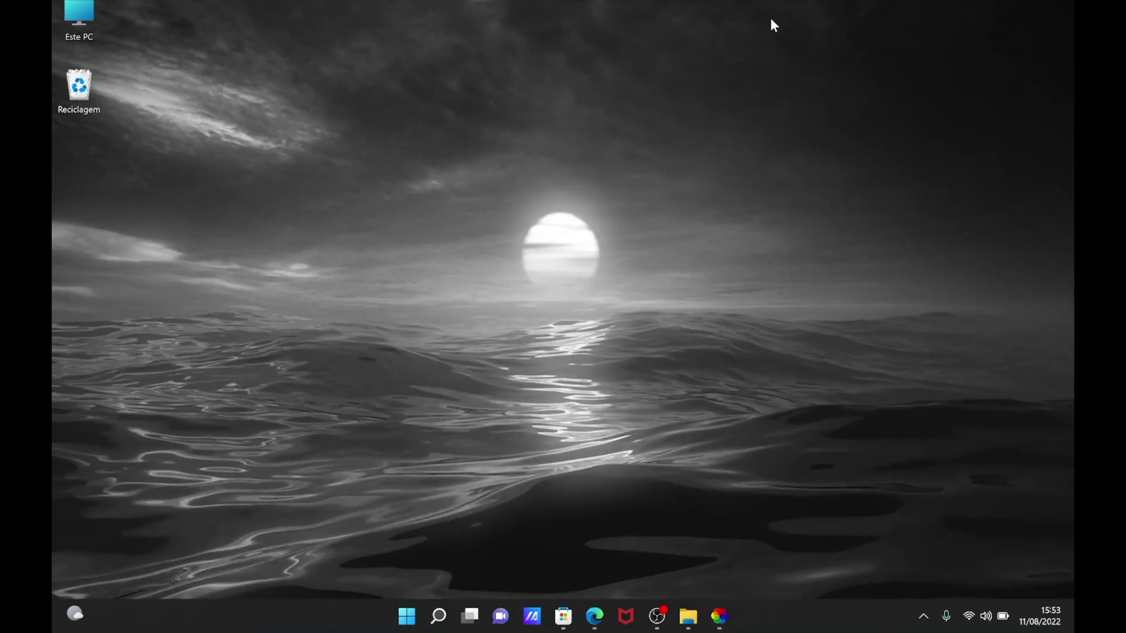
{"action": "left_click", "coordinate": [721, 616]}
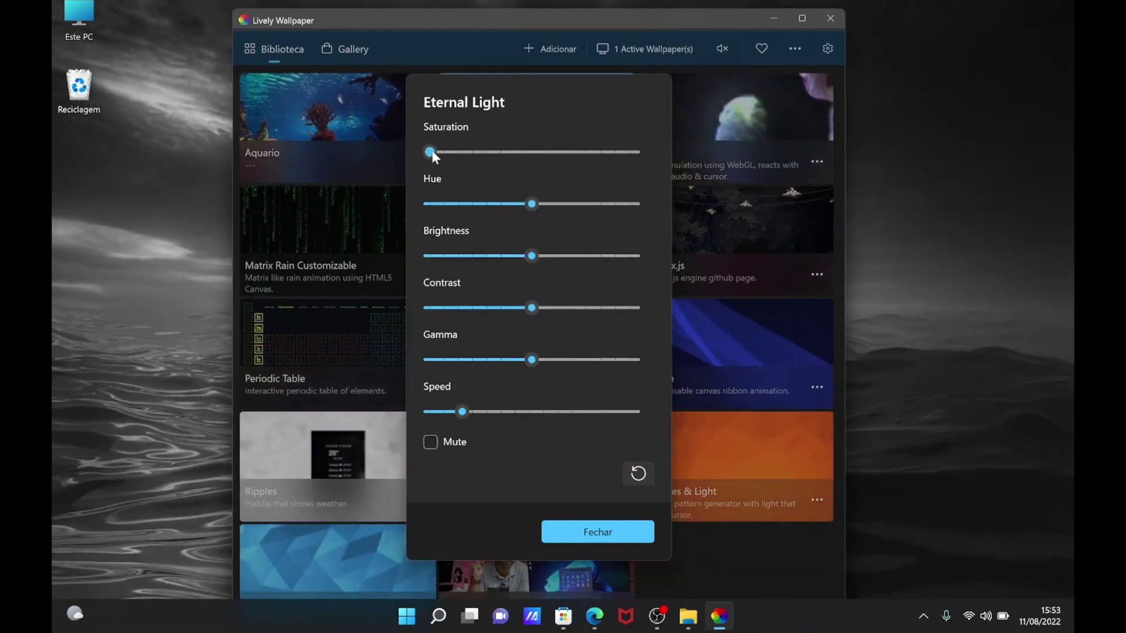
{"action": "left_click_drag", "start_coordinate": [432, 150], "coordinate": [554, 152]}
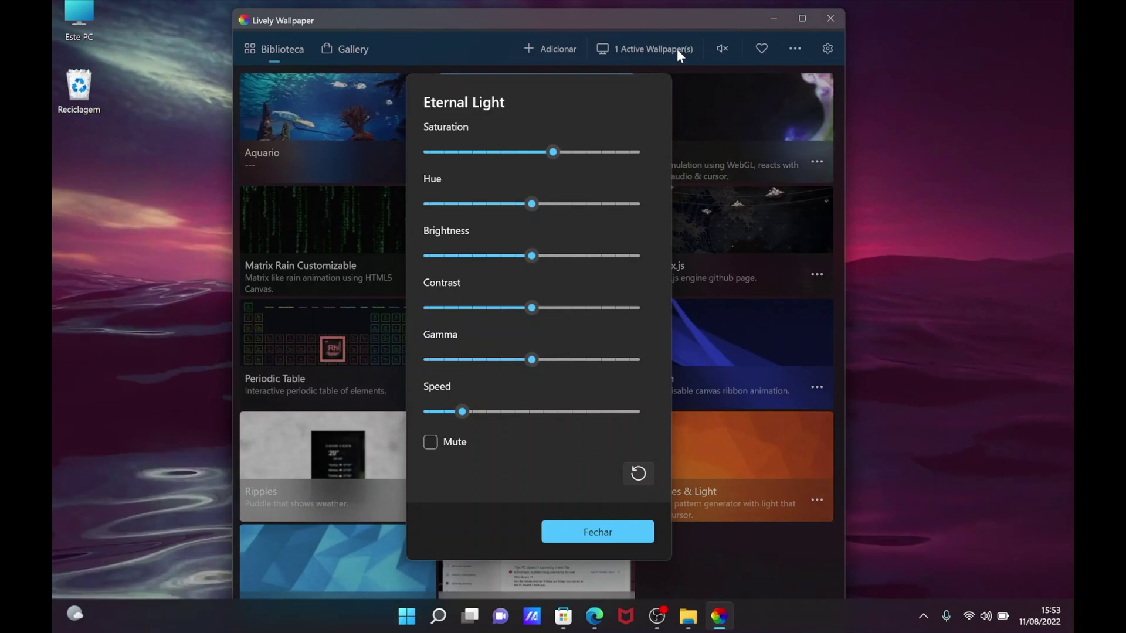
Step: Close Eternal Light's customisation and minimize Lively to preview the desktop wallpaper
{"action": "left_click", "coordinate": [592, 531]}
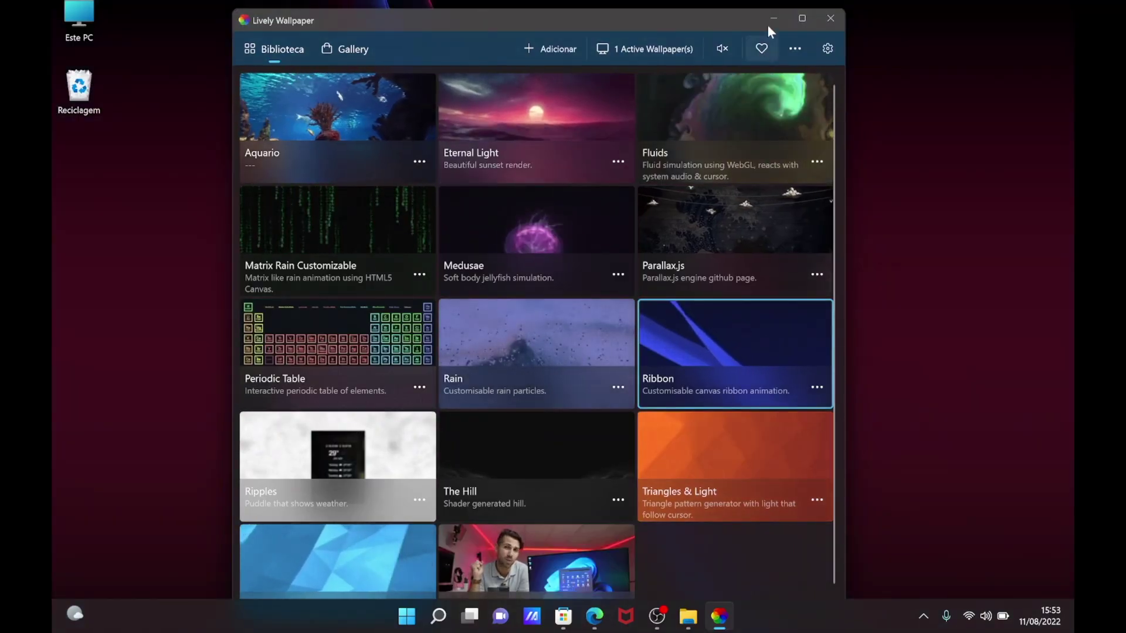
{"action": "left_click_drag", "start_coordinate": [768, 11], "coordinate": [778, 30]}
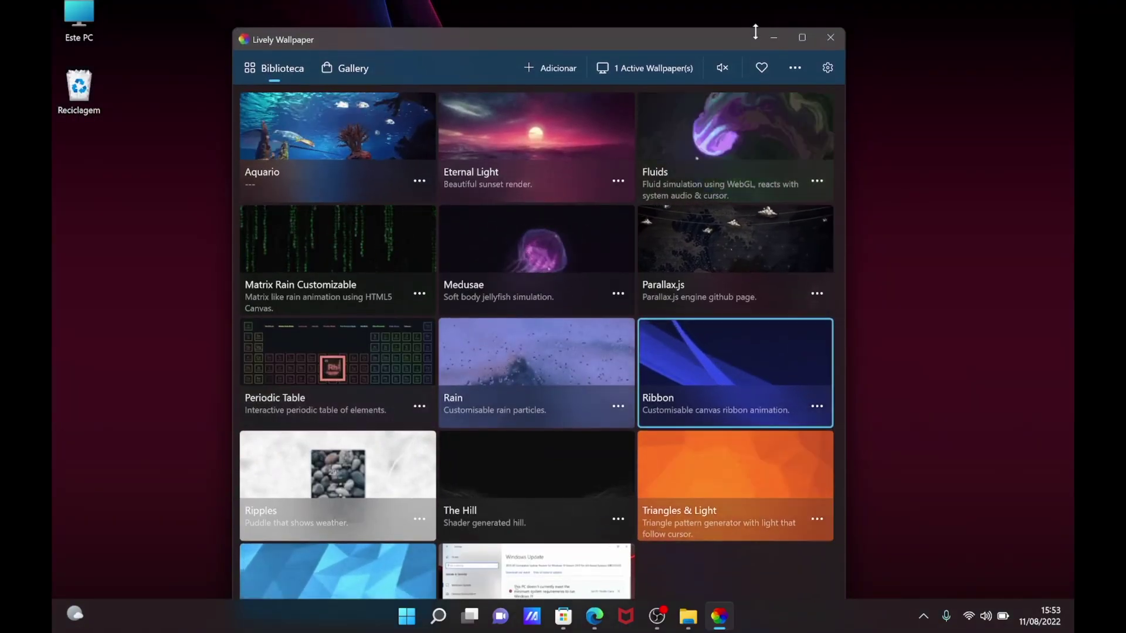
{"action": "left_click", "coordinate": [773, 36]}
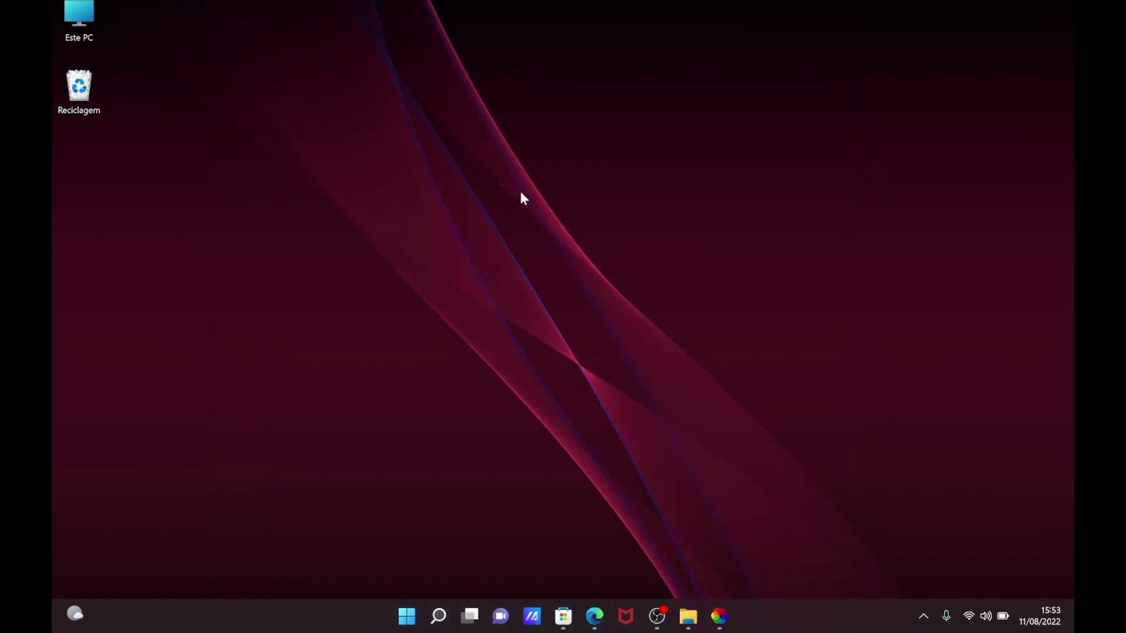
{"action": "left_click", "coordinate": [721, 619]}
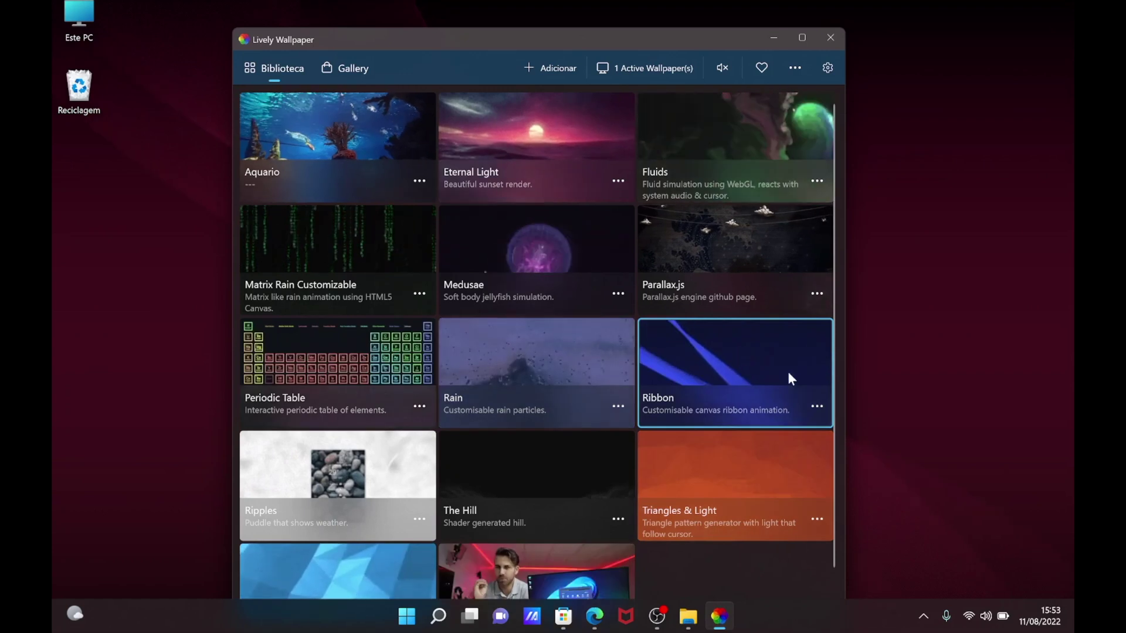
Step: Change the Ribbon wallpaper's wave colour from pink to green #34FB0C
{"action": "right_click", "coordinate": [751, 353]}
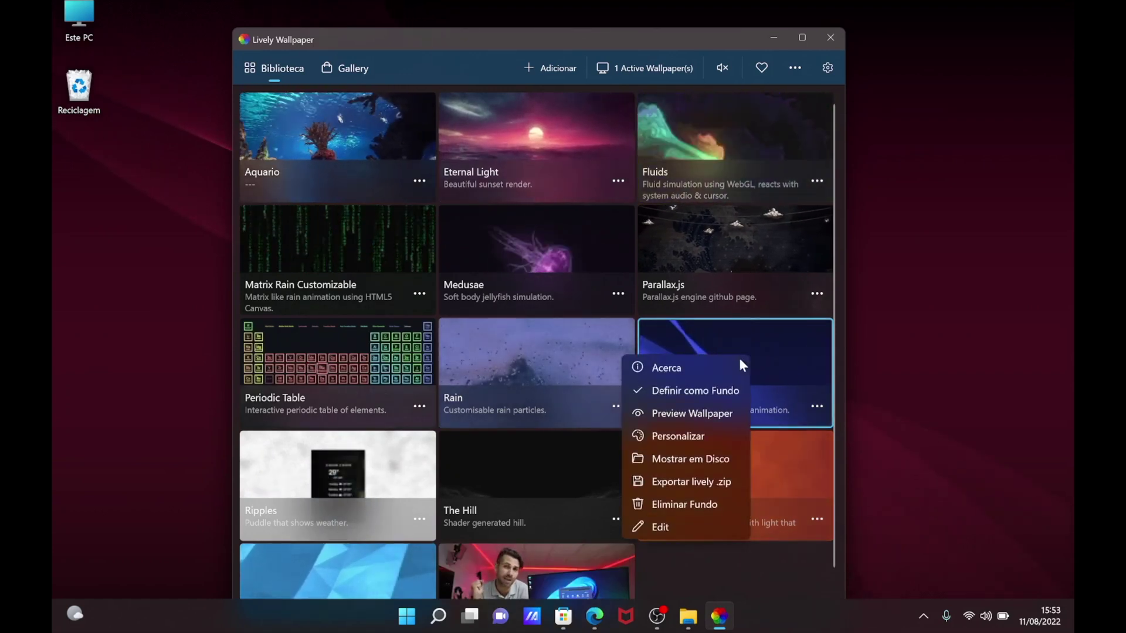
{"action": "left_click", "coordinate": [681, 434]}
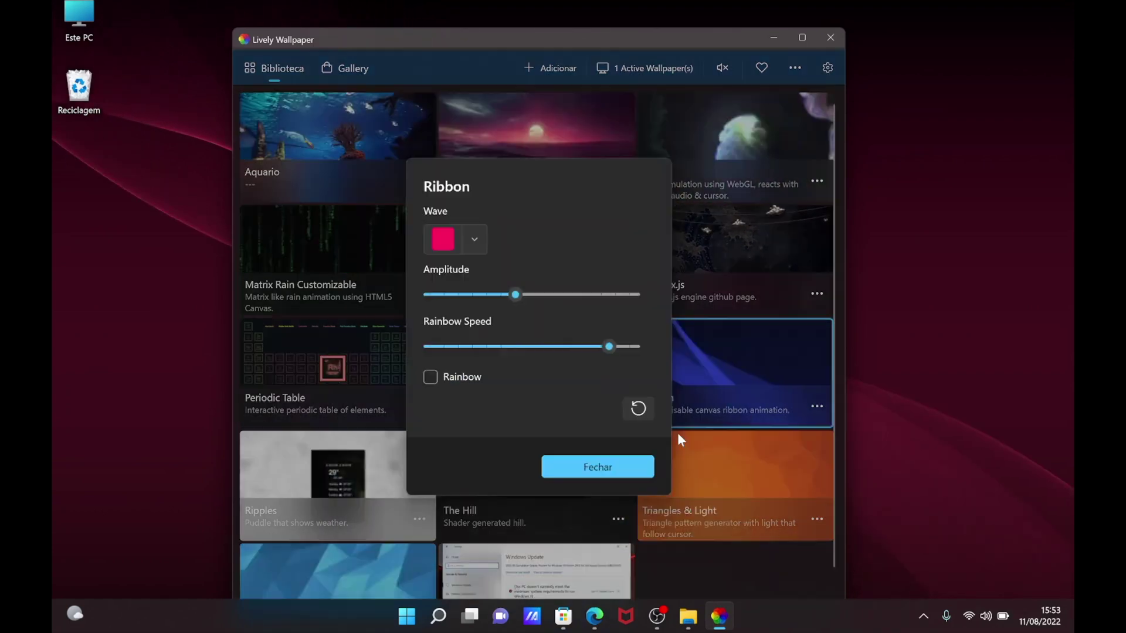
{"action": "left_click", "coordinate": [476, 237]}
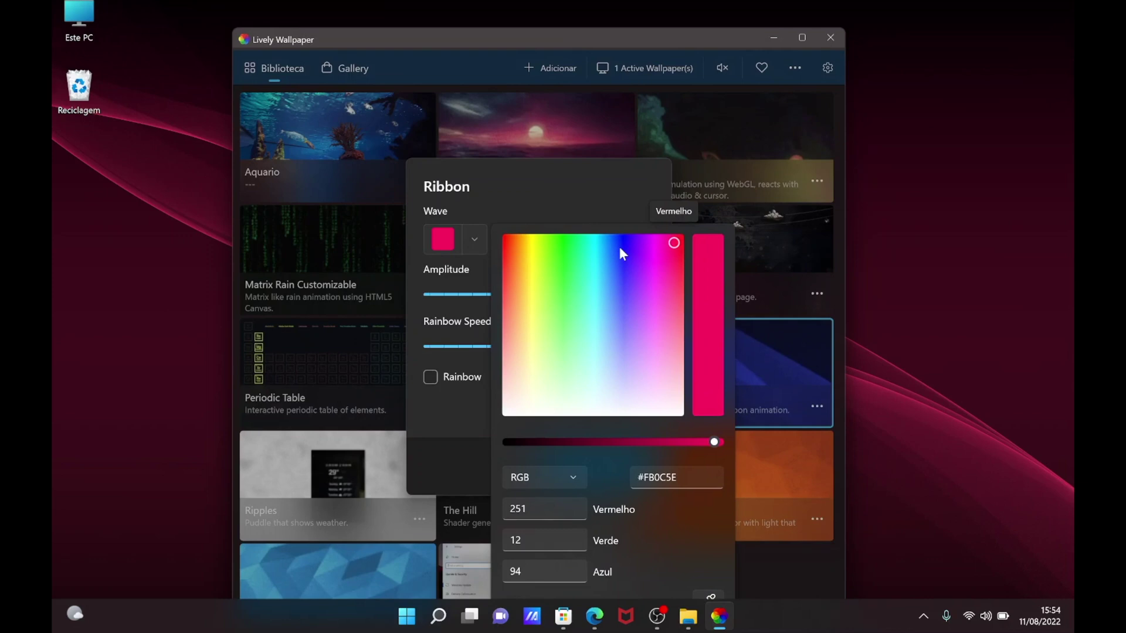
{"action": "left_click", "coordinate": [557, 242]}
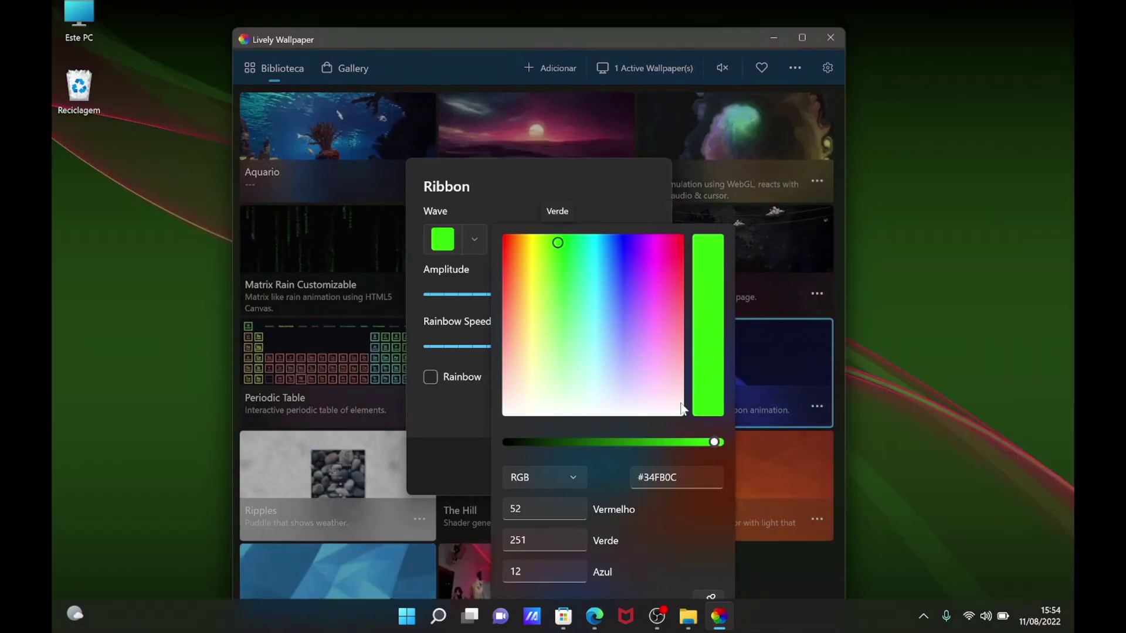
{"action": "left_click", "coordinate": [567, 186]}
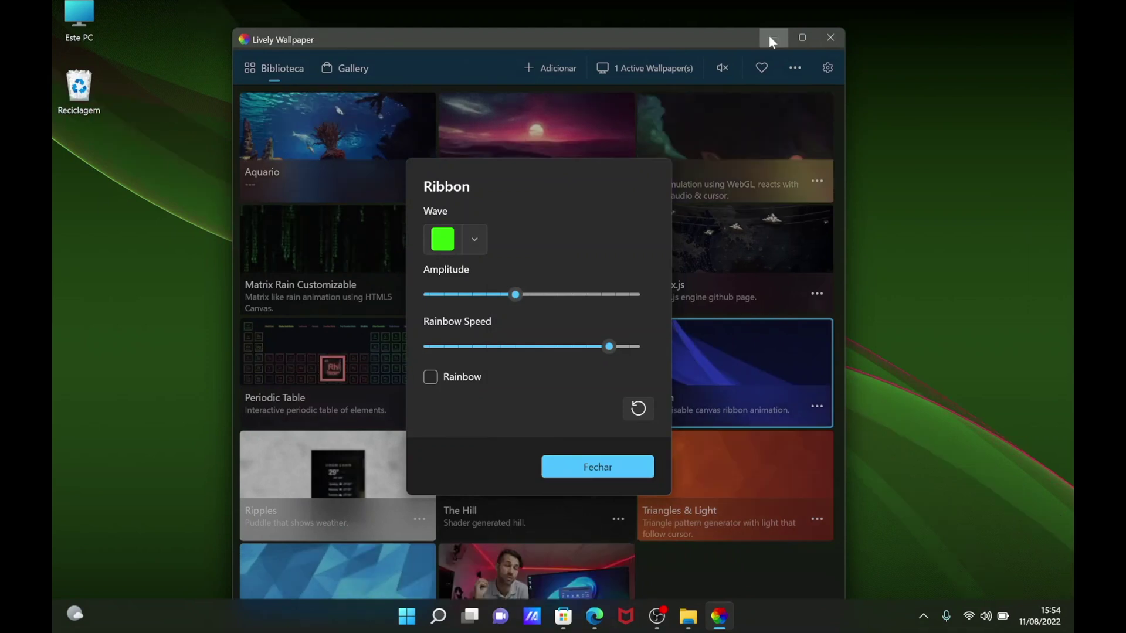
{"action": "left_click", "coordinate": [770, 37]}
Step: Flatten Ribbon's wave amplitude near zero to preview it, then raise it to 80
{"action": "right_click", "coordinate": [697, 341]}
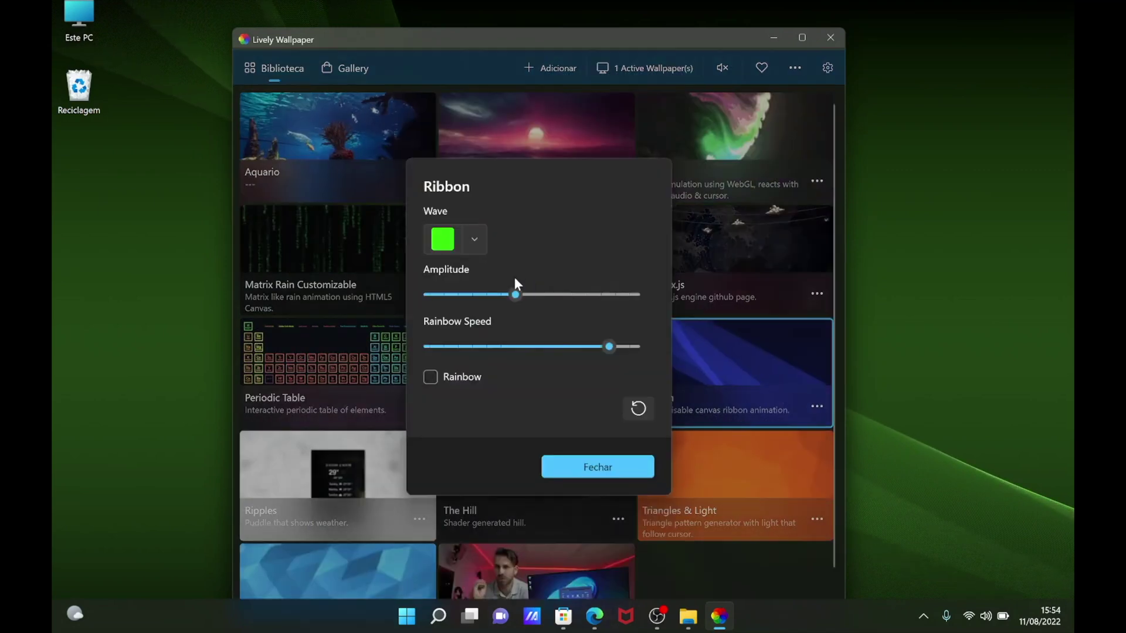
{"action": "left_click_drag", "start_coordinate": [515, 293], "coordinate": [437, 295]}
{"action": "left_click", "coordinate": [773, 38]}
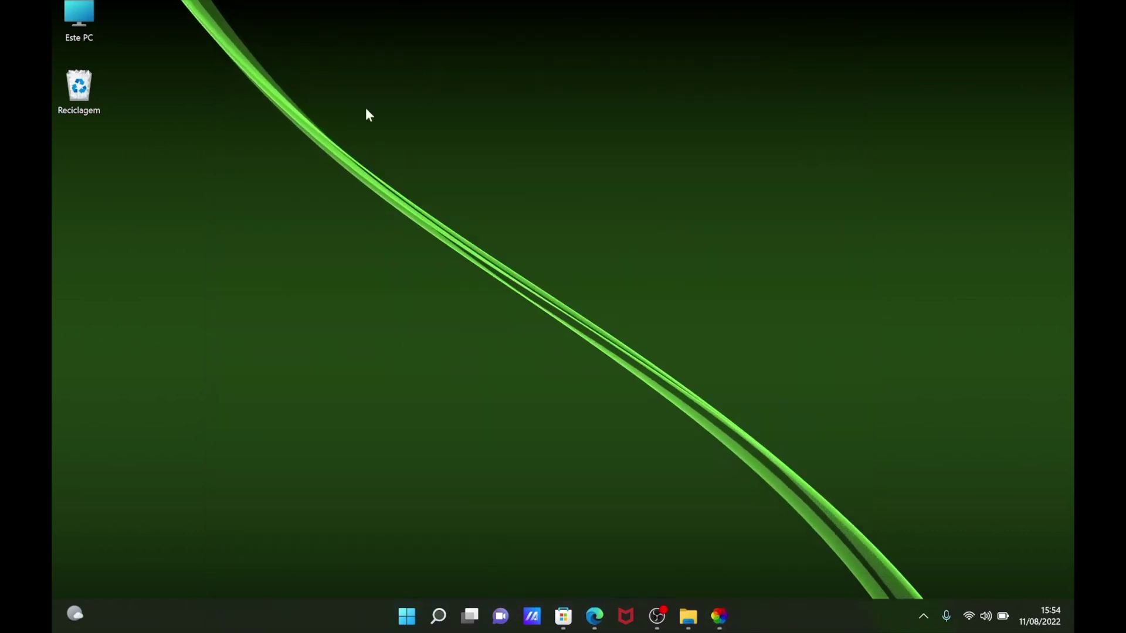
{"action": "left_click", "coordinate": [719, 613]}
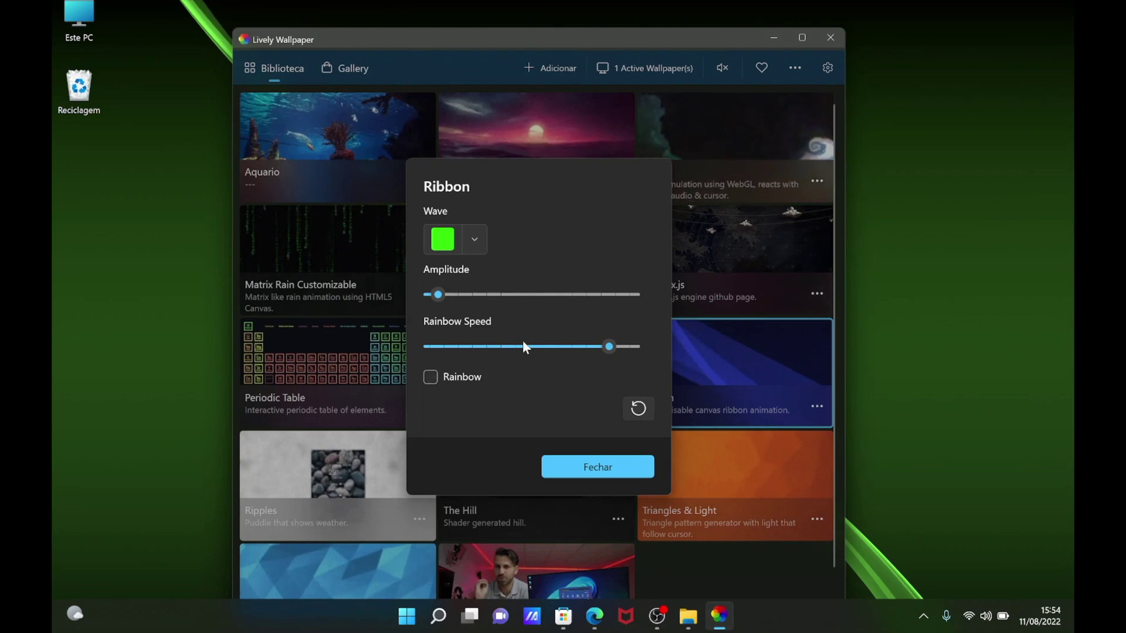
{"action": "left_click_drag", "start_coordinate": [438, 294], "coordinate": [634, 295]}
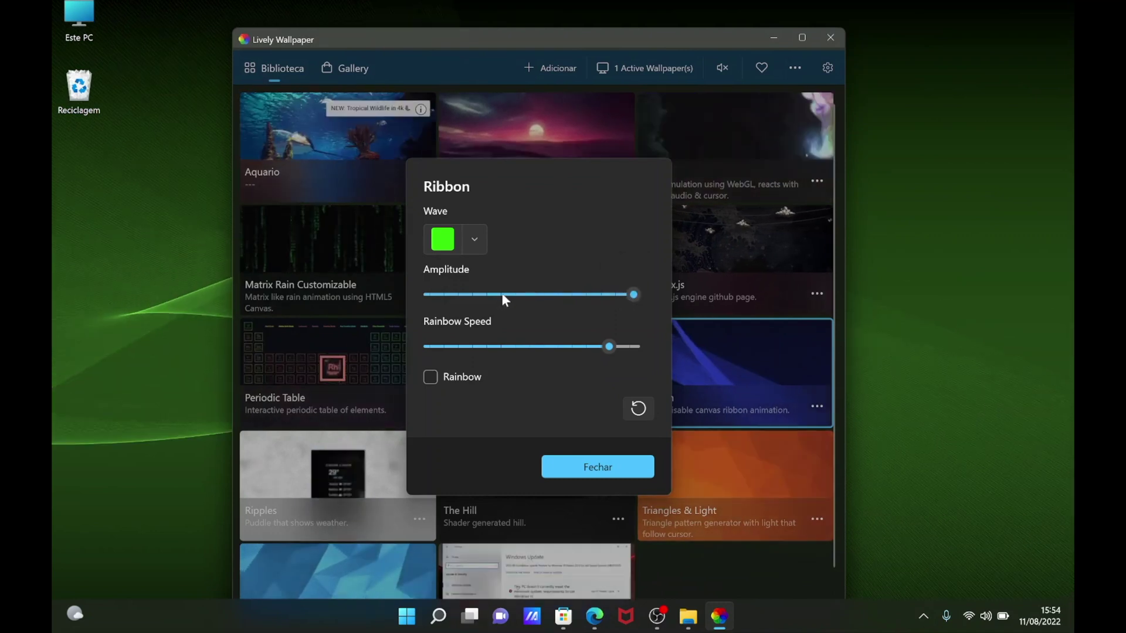
{"action": "left_click", "coordinate": [773, 37]}
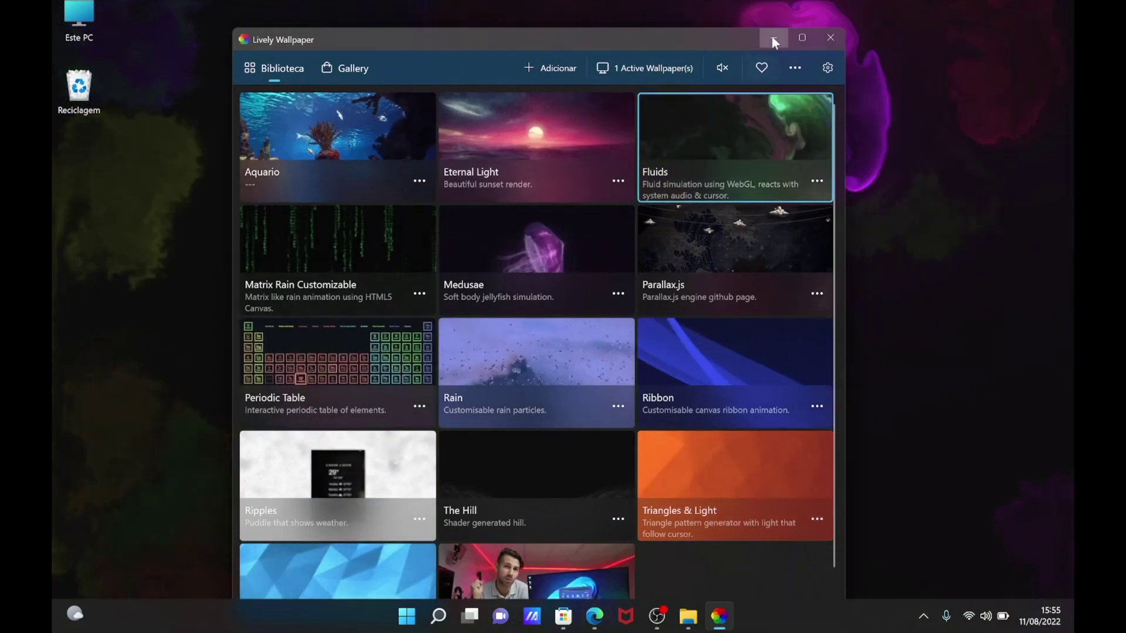
Step: Minimize the Lively window to show the Fluids wallpaper on the desktop
{"action": "left_click", "coordinate": [773, 40]}
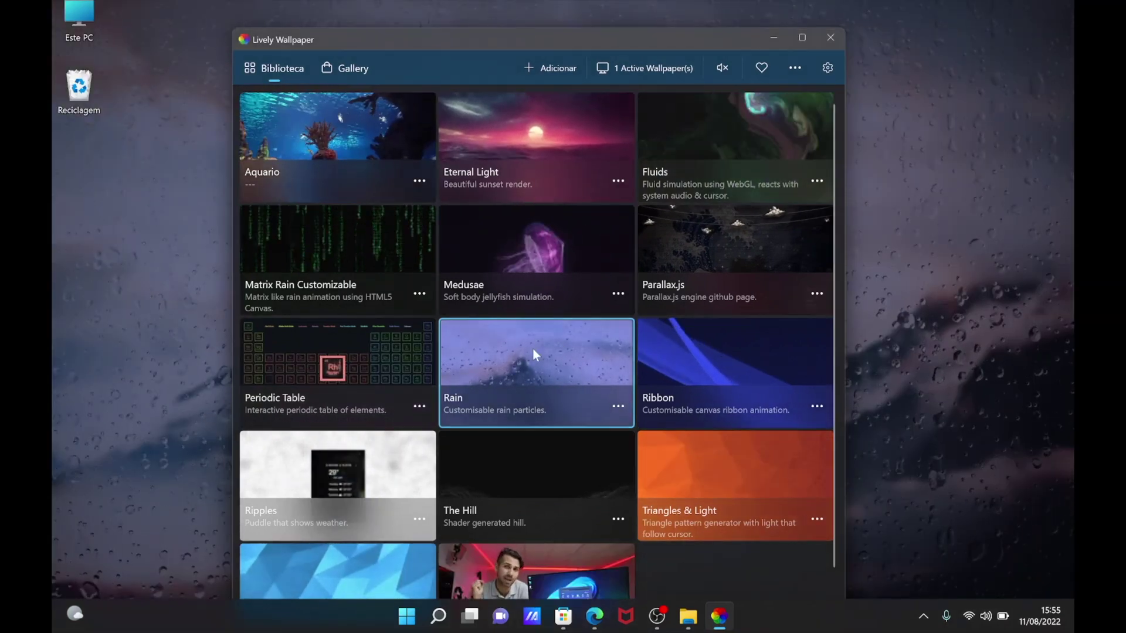
Step: Lower the Rain wallpaper's intensity, raise its zoom to about 227, and try the conifer background image
{"action": "right_click", "coordinate": [534, 351]}
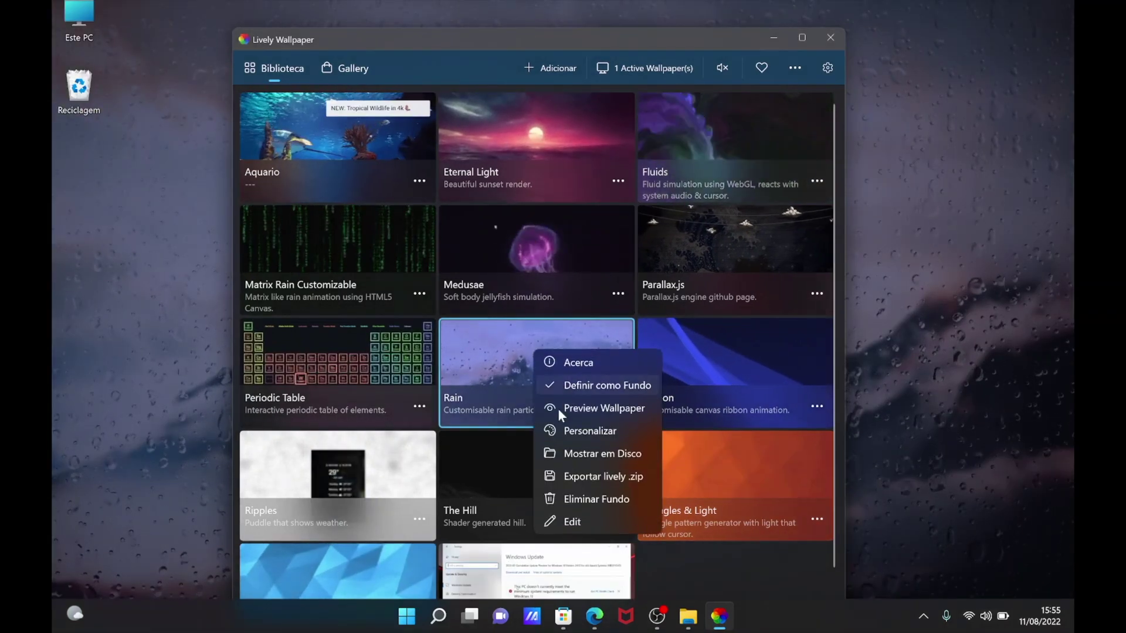
{"action": "left_click", "coordinate": [569, 431]}
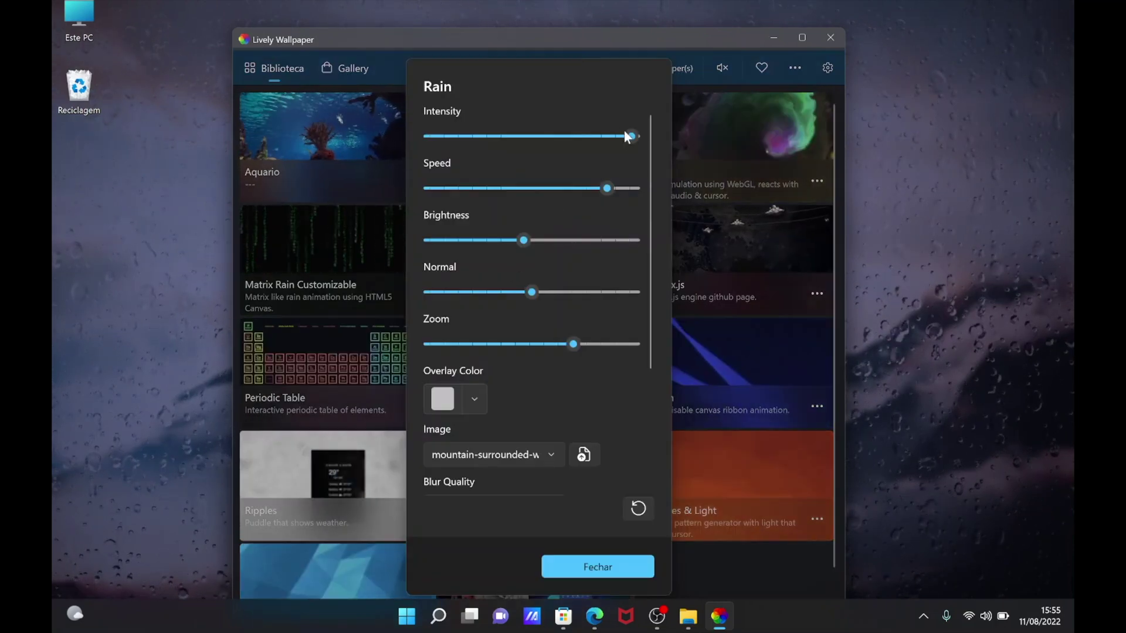
{"action": "left_click_drag", "start_coordinate": [631, 137], "coordinate": [507, 139]}
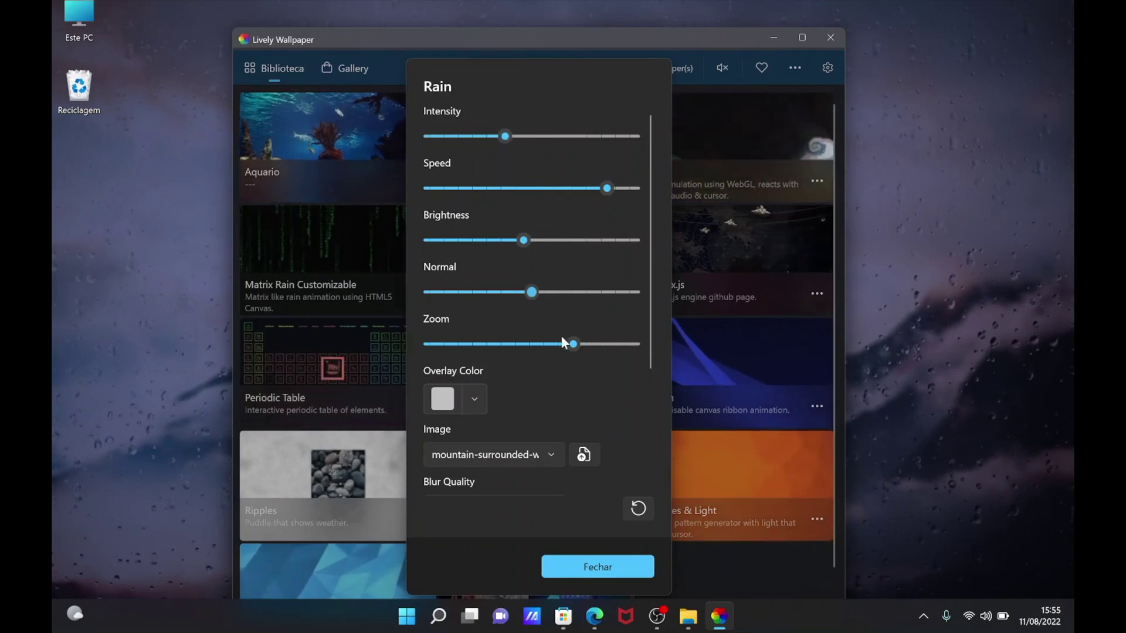
{"action": "left_click_drag", "start_coordinate": [480, 340], "coordinate": [587, 343]}
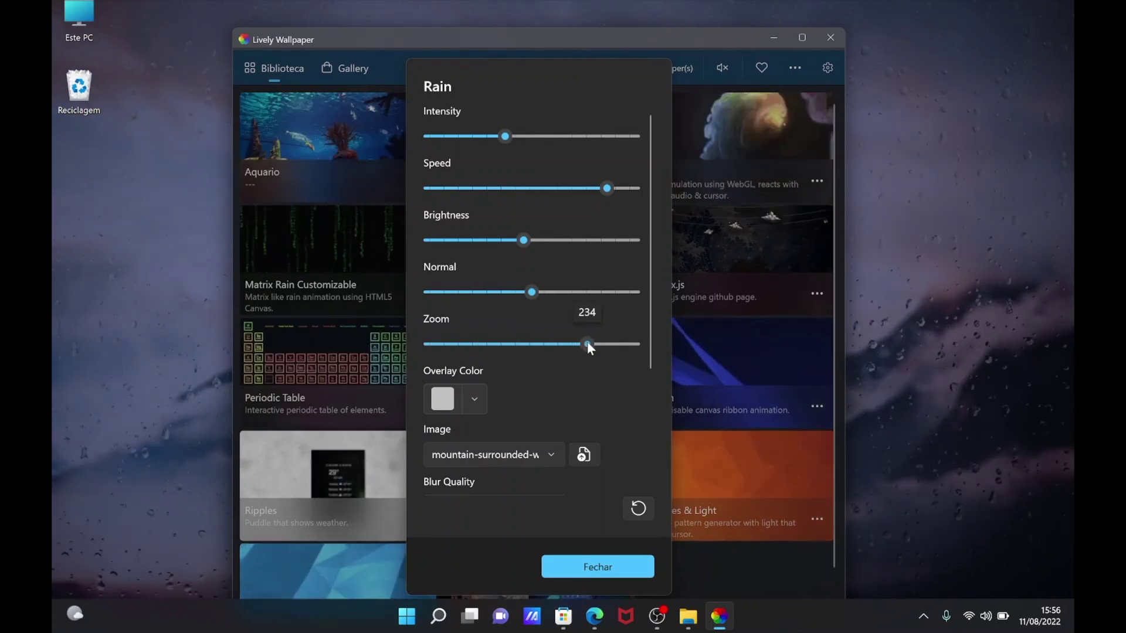
{"action": "left_click", "coordinate": [550, 454]}
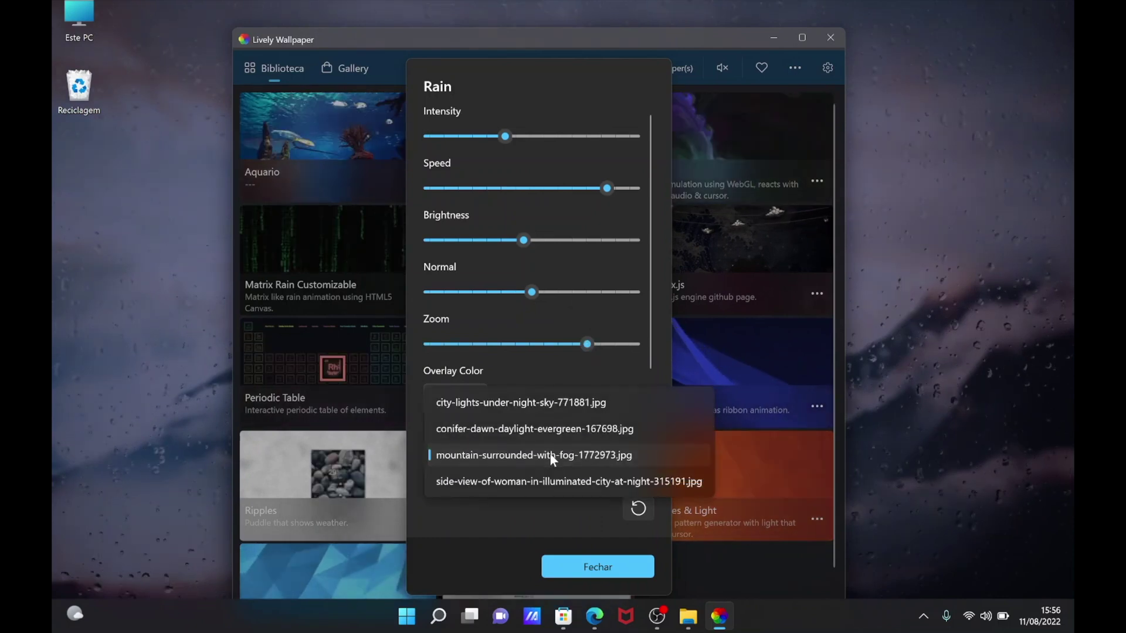
{"action": "left_click", "coordinate": [557, 428]}
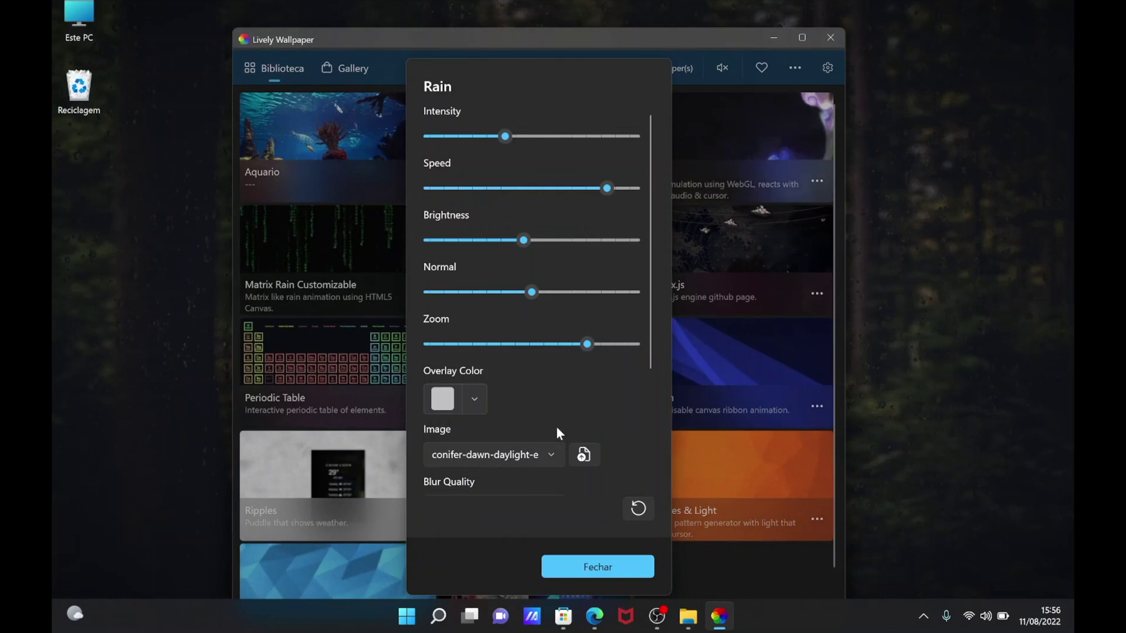
{"action": "scroll", "coordinate": [527, 455], "scroll_direction": "down", "scroll_amount": 1}
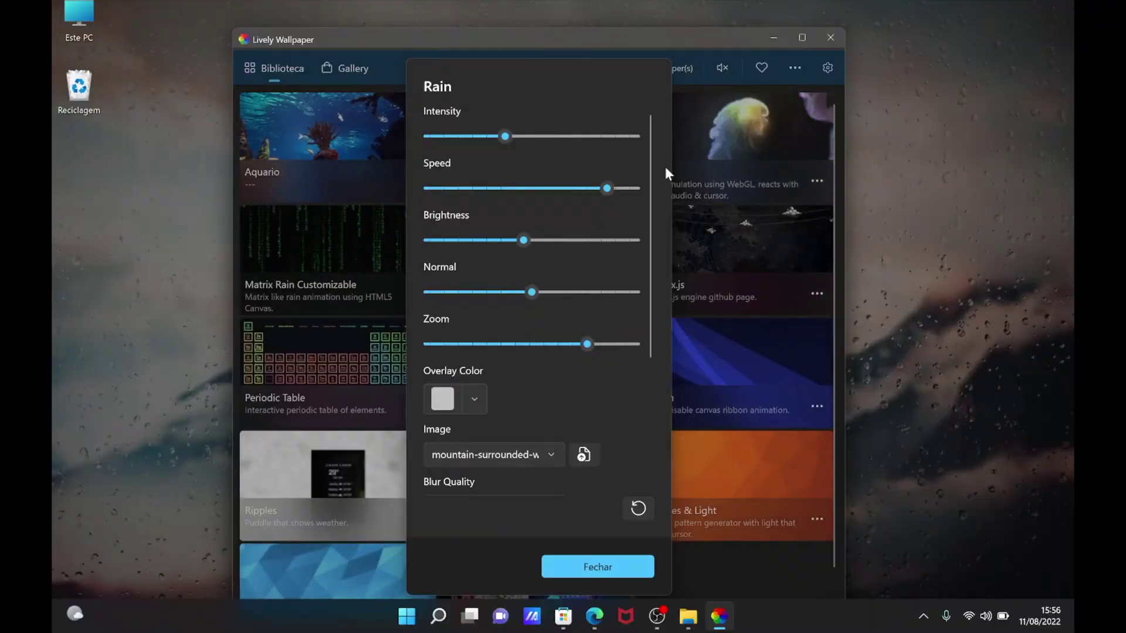
Step: Close the Rain customisation panel
{"action": "left_click", "coordinate": [591, 568]}
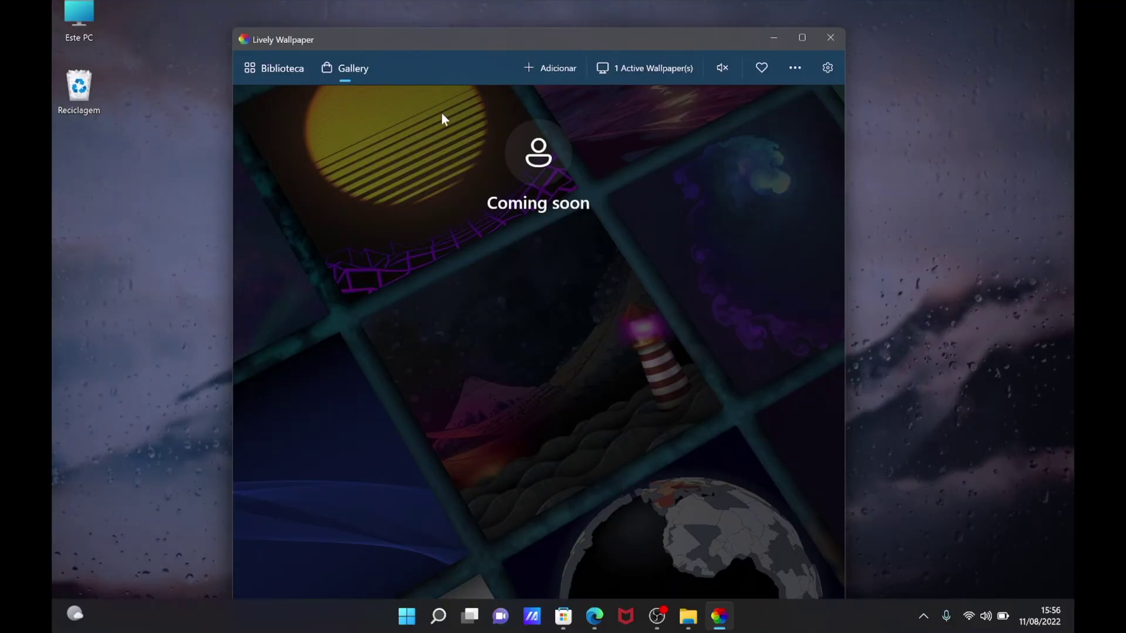
Step: Open Lively's settings, review the Geral page, then view the Desempenho playback options
{"action": "left_click", "coordinate": [827, 68]}
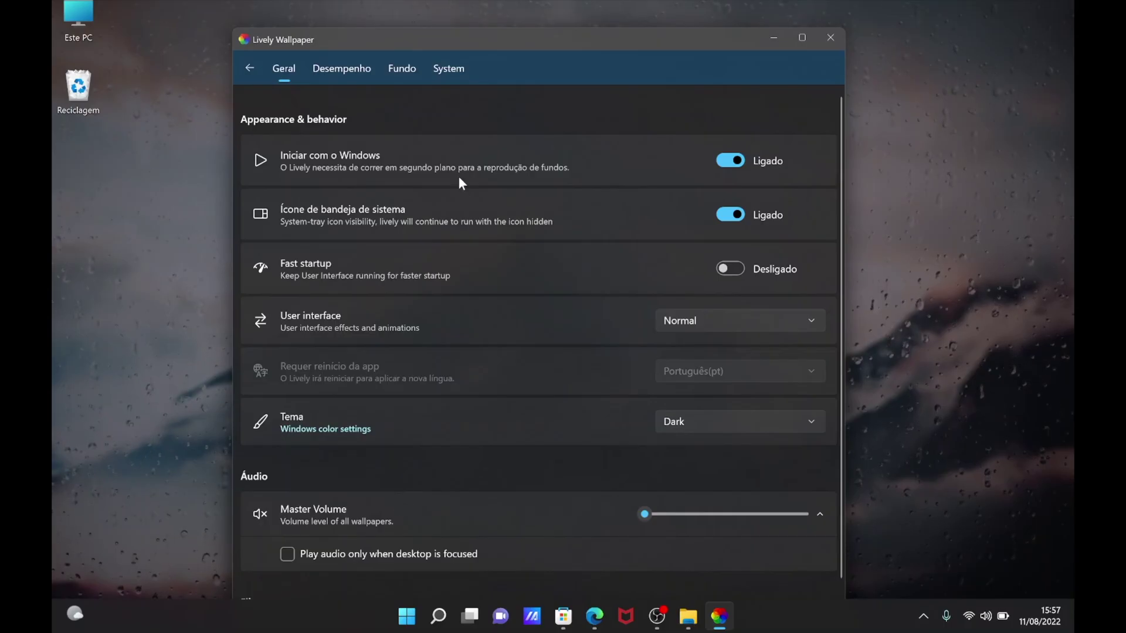
{"action": "left_click", "coordinate": [338, 70]}
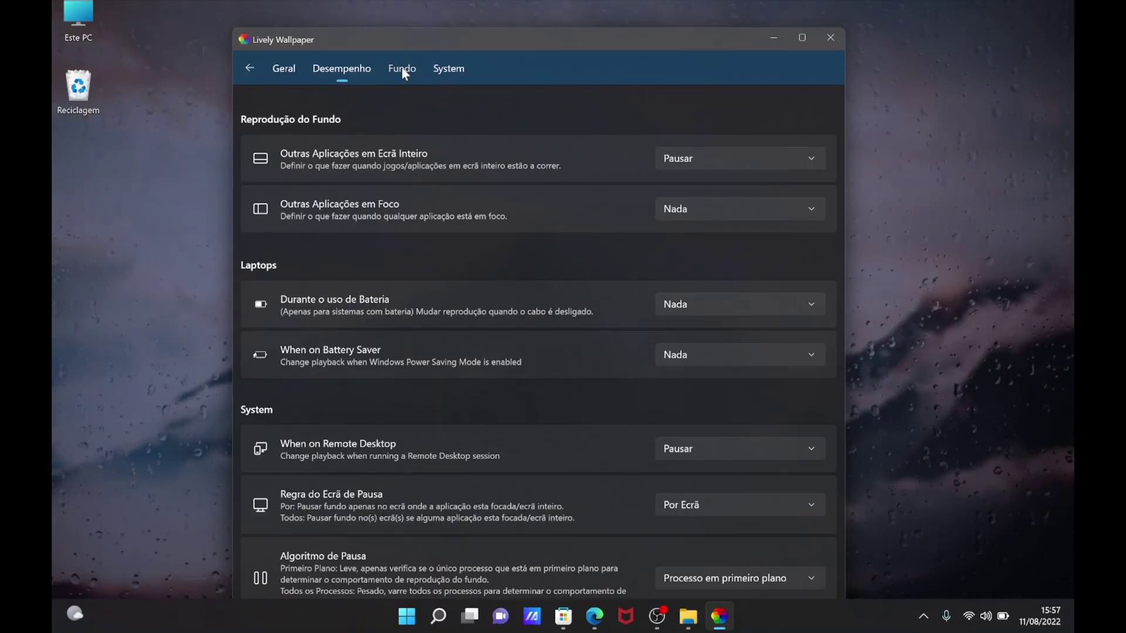
Step: Review the Fundo and System settings, leaving Taskbar Theme set to DESLIGADO
{"action": "left_click", "coordinate": [403, 68]}
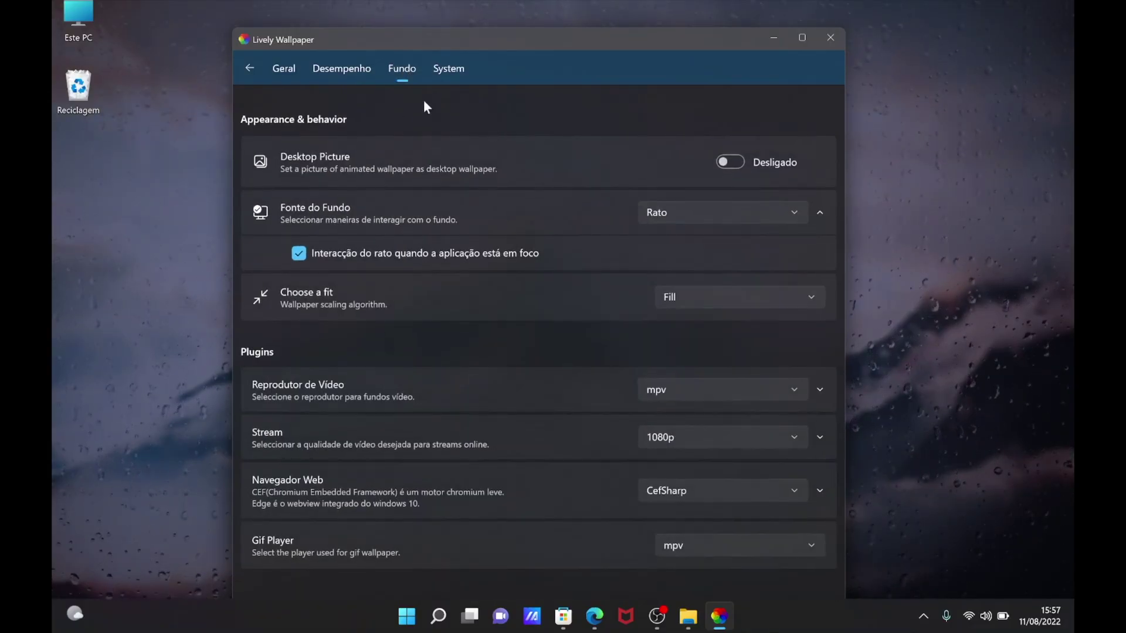
{"action": "left_click", "coordinate": [447, 71]}
{"action": "left_click", "coordinate": [721, 163]}
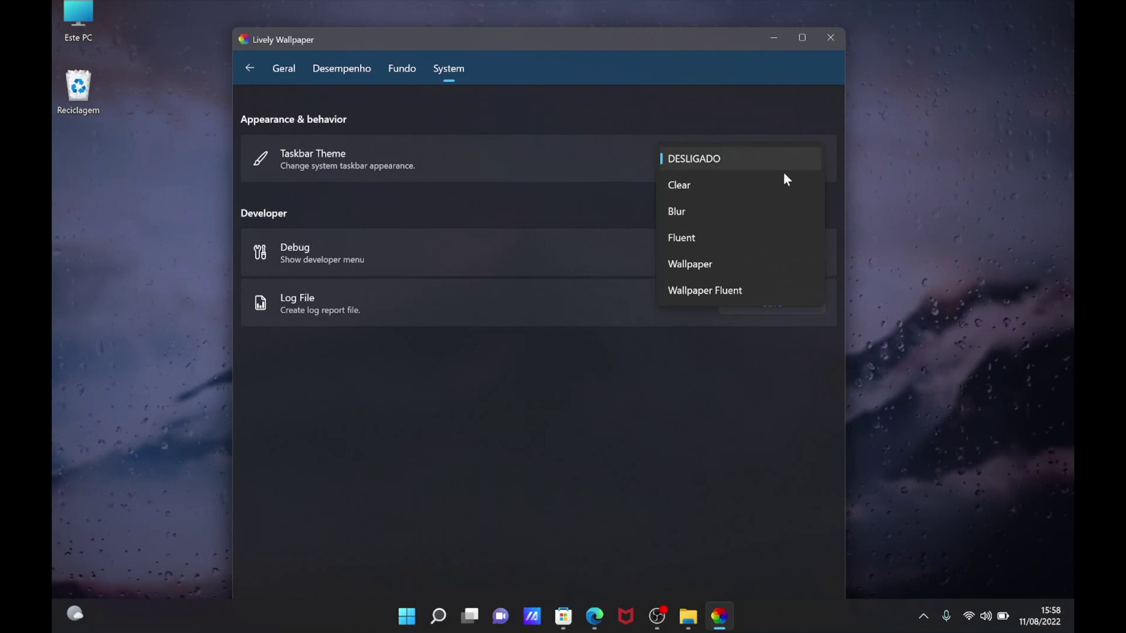
{"action": "left_click", "coordinate": [580, 154]}
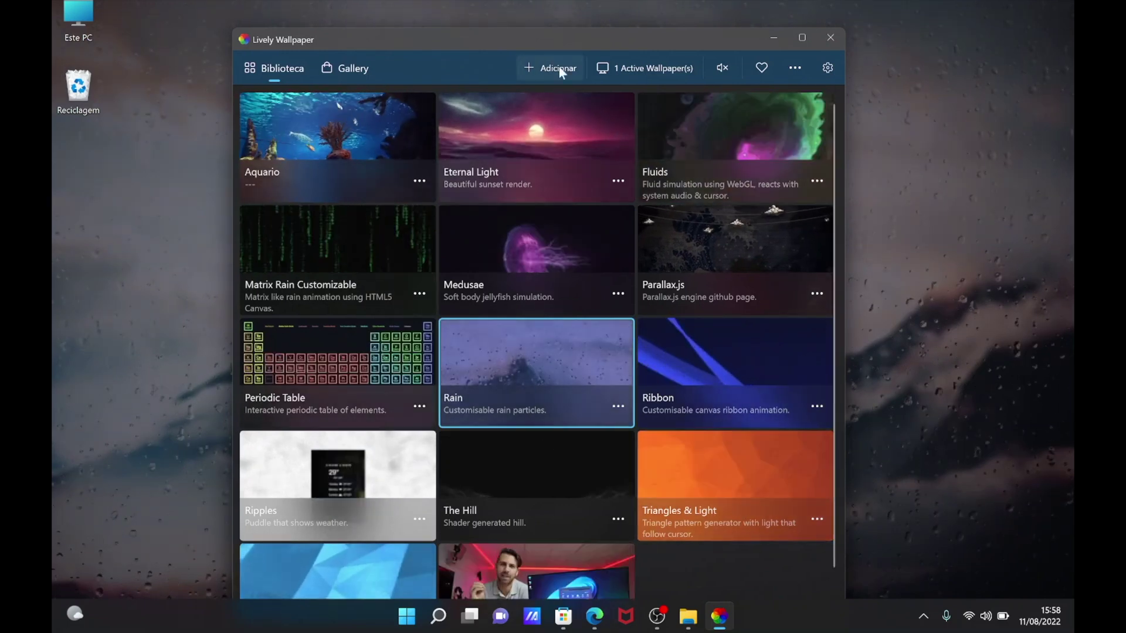
Step: Start adding a new wallpaper from the Adicionar dialog
{"action": "left_click", "coordinate": [559, 67]}
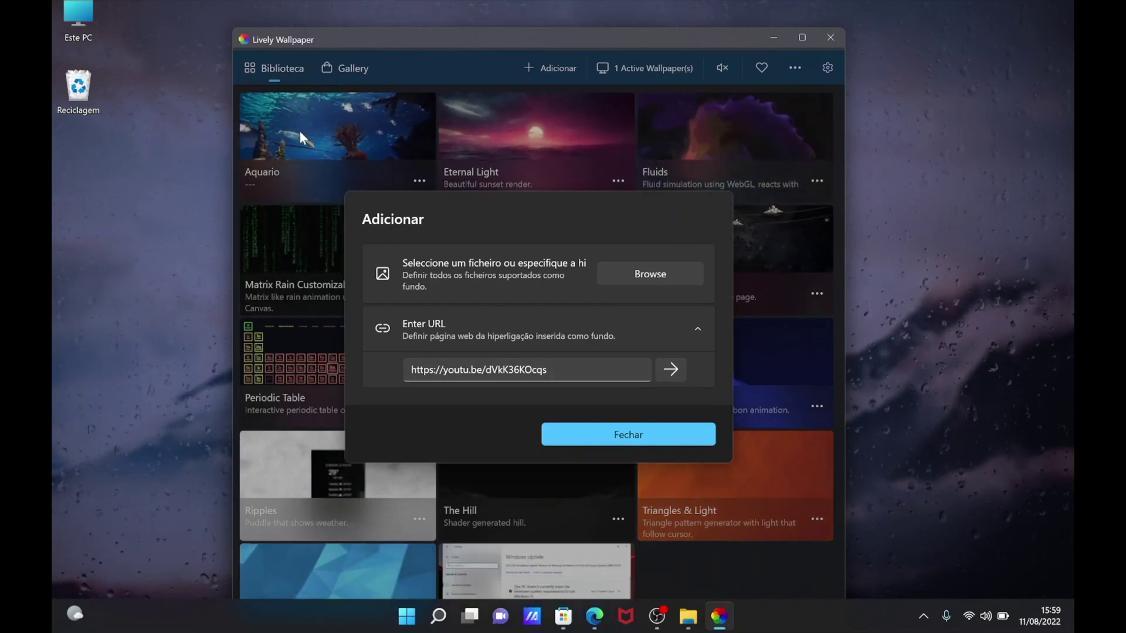
Step: Close the Adicionar dialog, scroll the library, and minimise to watch the Win 11 video wallpaper
{"action": "left_click", "coordinate": [607, 436]}
{"action": "scroll", "coordinate": [555, 409], "scroll_direction": "down", "scroll_amount": 1}
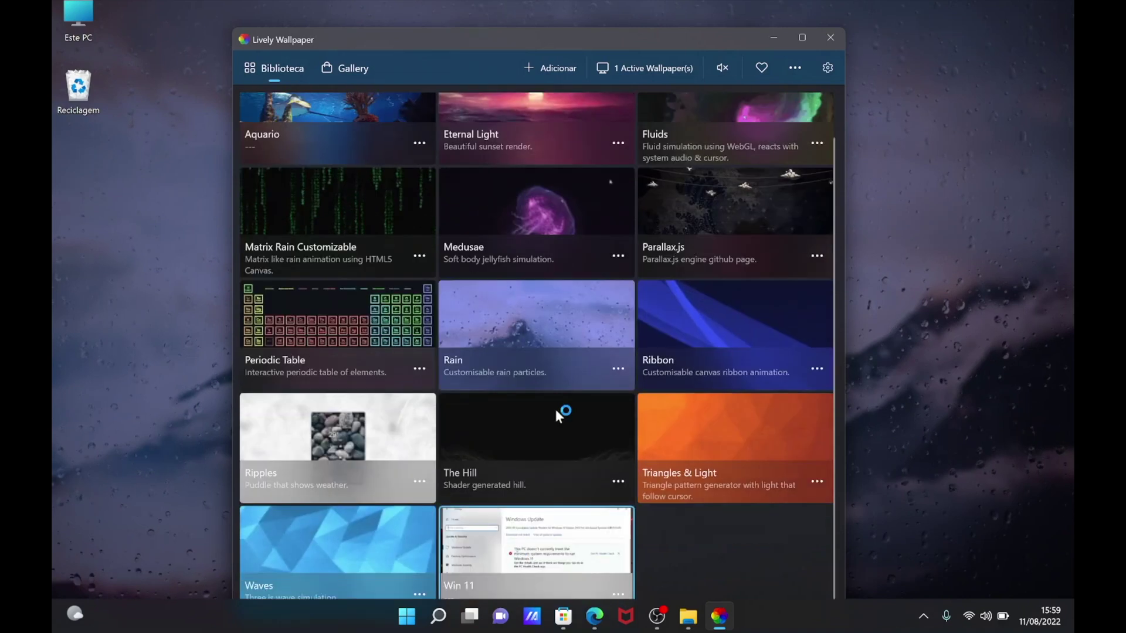
{"action": "scroll", "coordinate": [554, 407], "scroll_direction": "down", "scroll_amount": 1}
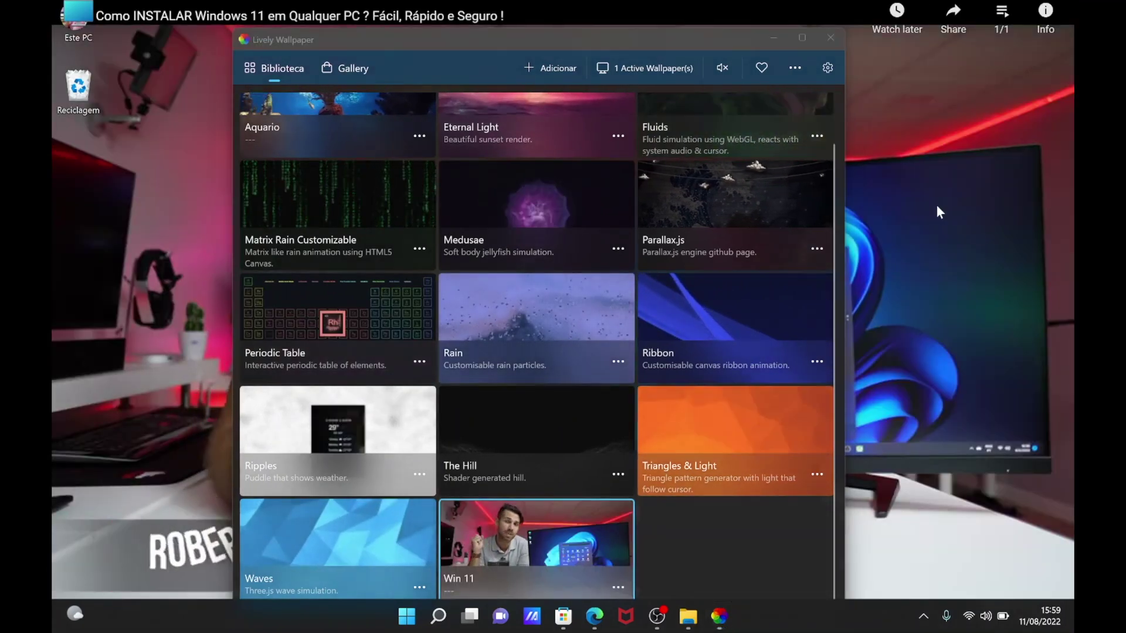
{"action": "left_click", "coordinate": [774, 38]}
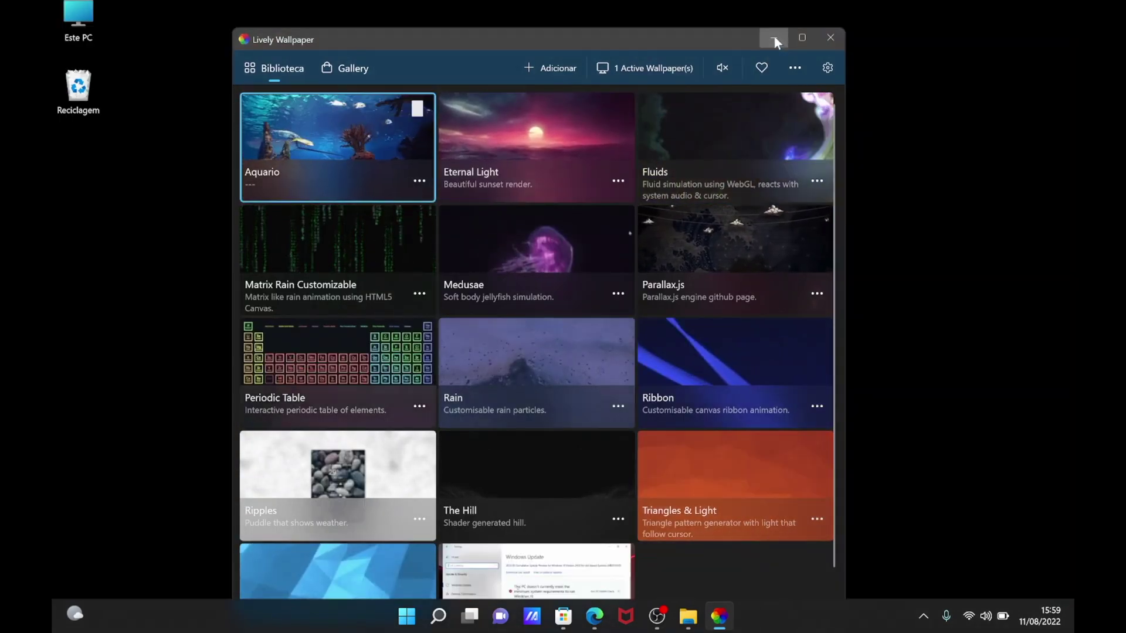
Step: Show the Aquario wallpaper behind the Start menu, then confirm importing Square Wave - Imgur
{"action": "left_click", "coordinate": [773, 37]}
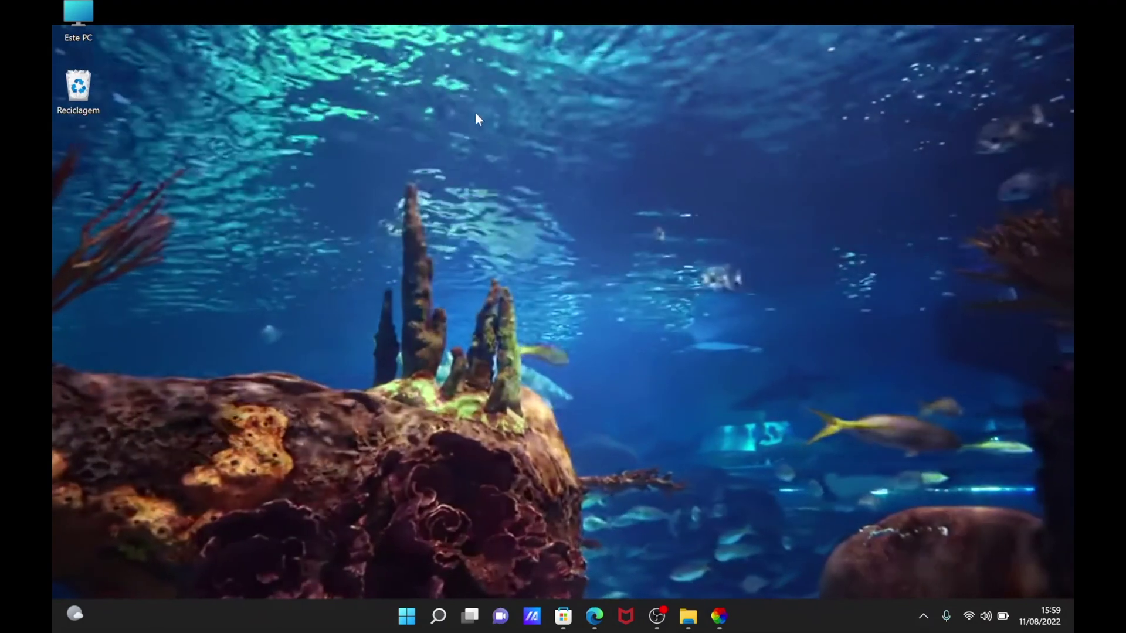
{"action": "key", "text": "super"}
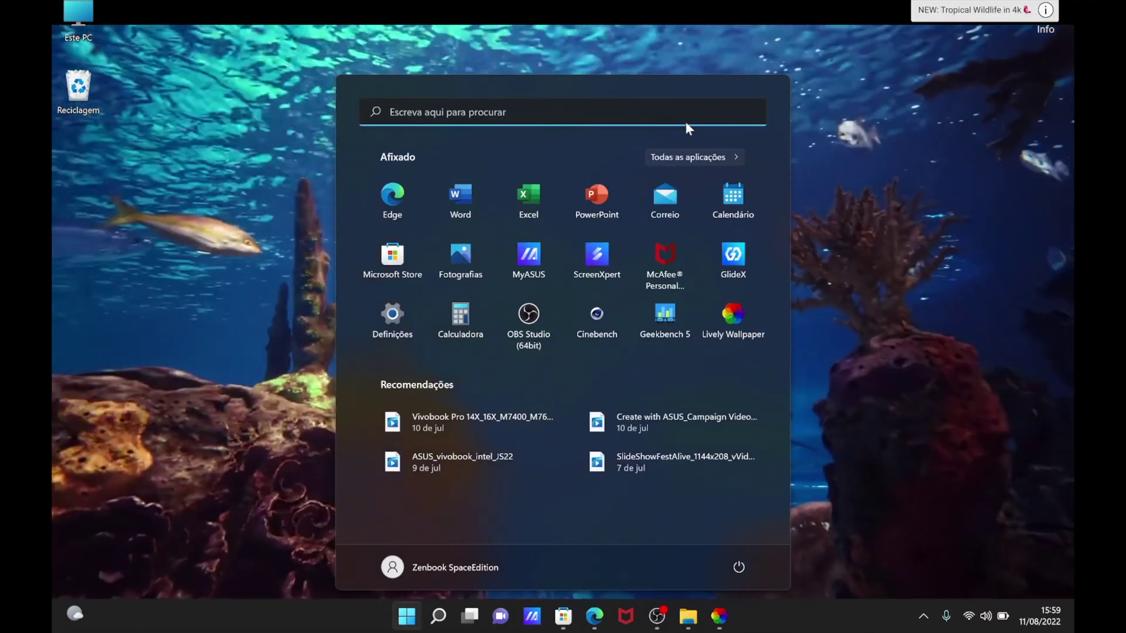
{"action": "key", "text": "super"}
{"action": "key", "text": "super"}
{"action": "key", "text": "super"}
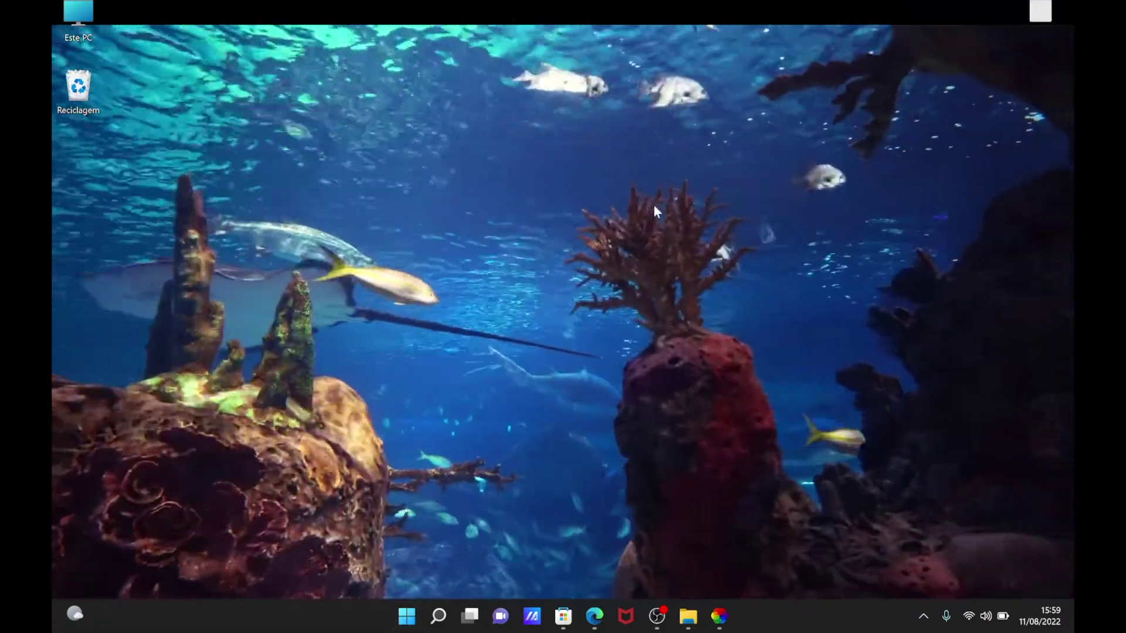
{"action": "key", "text": "super"}
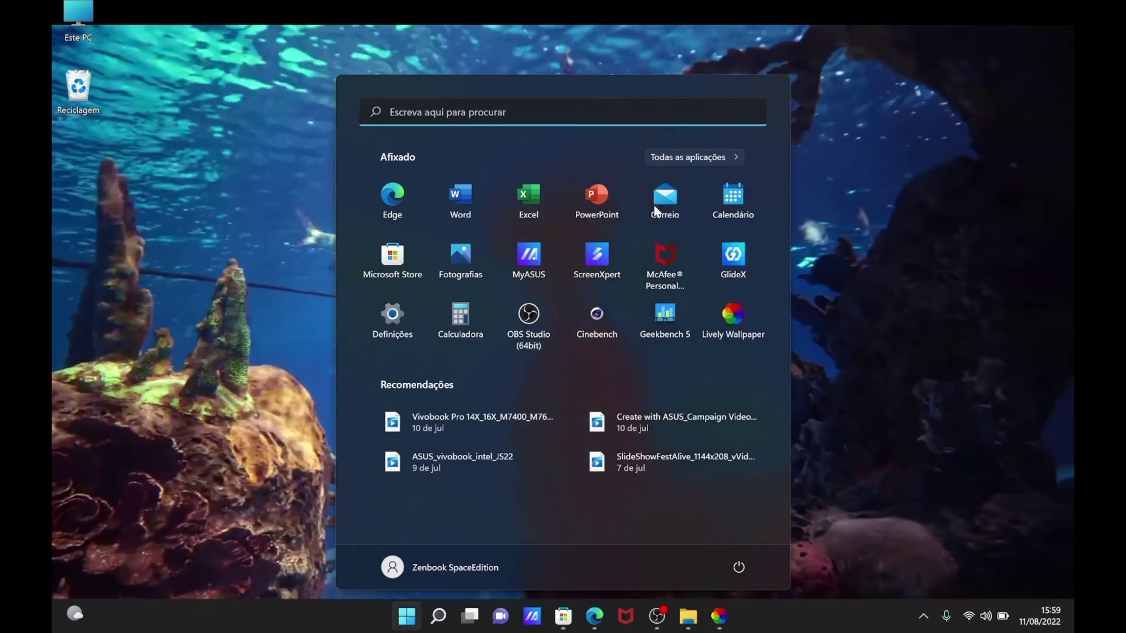
{"action": "key", "text": "super"}
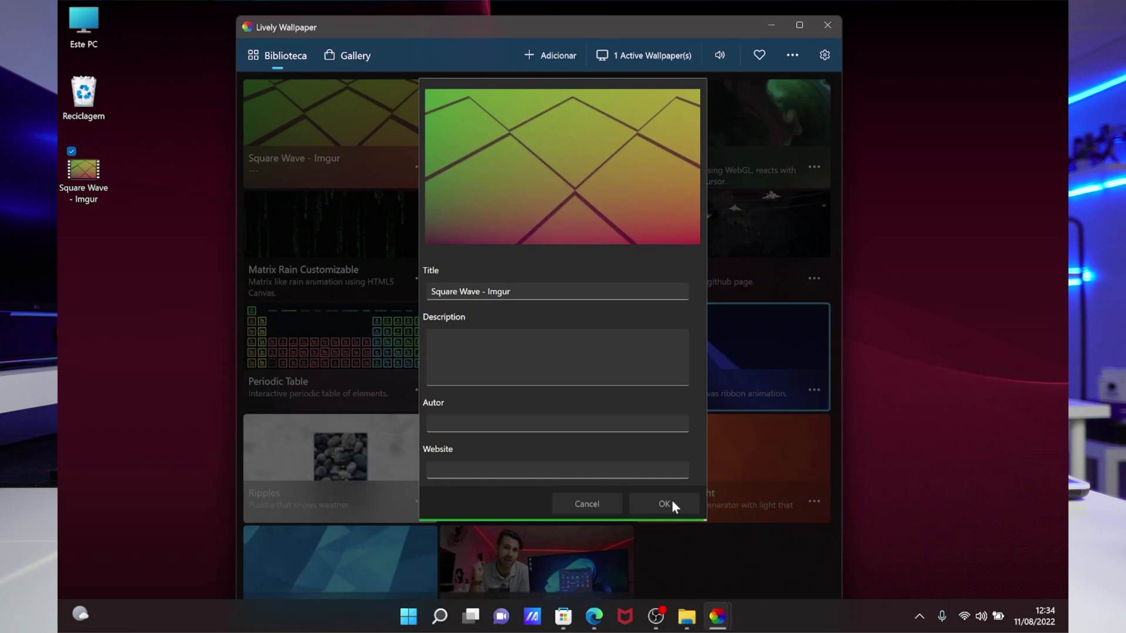
{"action": "left_click", "coordinate": [668, 505]}
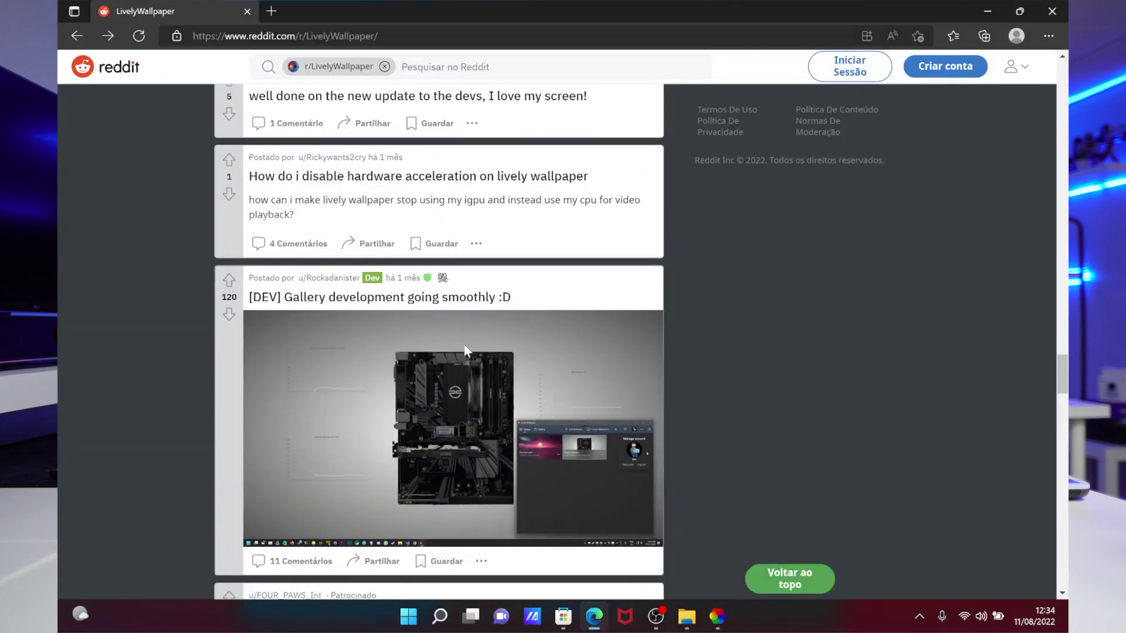
Step: Scroll the r/LivelyWallpaper feed down past the Lively 2.0 Installer post
{"action": "scroll", "coordinate": [463, 341], "scroll_direction": "down", "scroll_amount": 3}
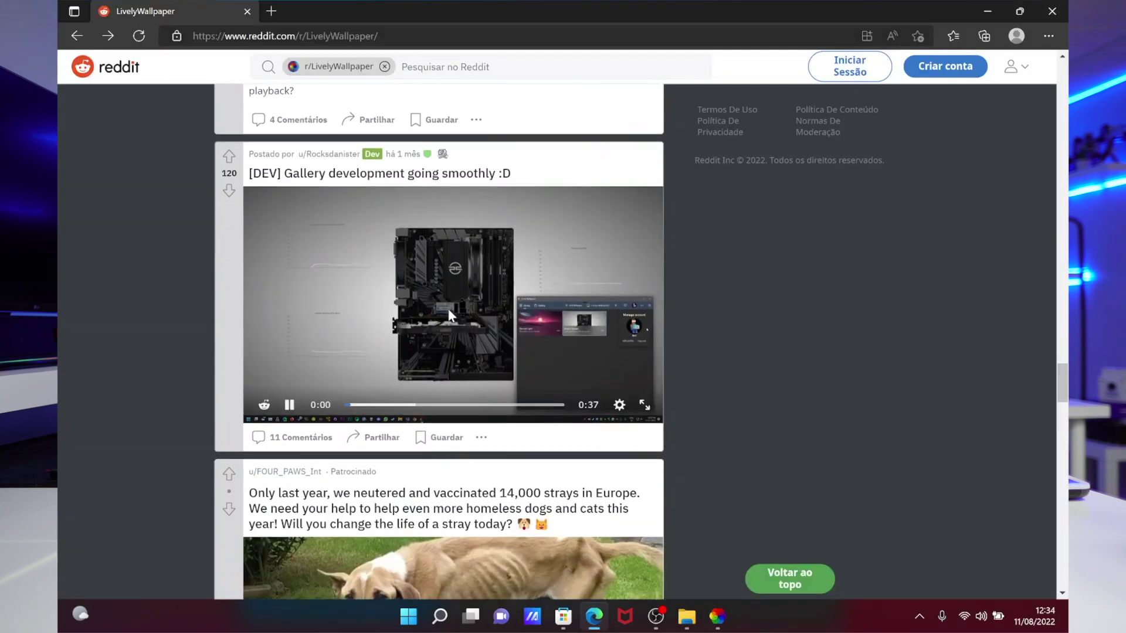
{"action": "scroll", "coordinate": [456, 367], "scroll_direction": "down", "scroll_amount": 10}
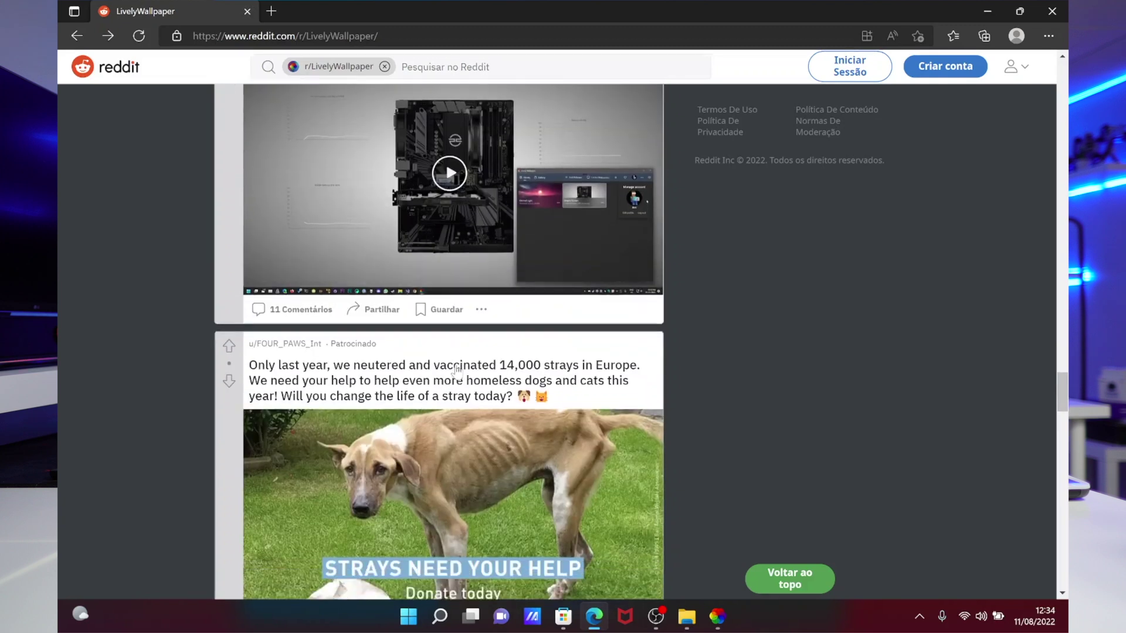
{"action": "scroll", "coordinate": [457, 371], "scroll_direction": "down", "scroll_amount": 10}
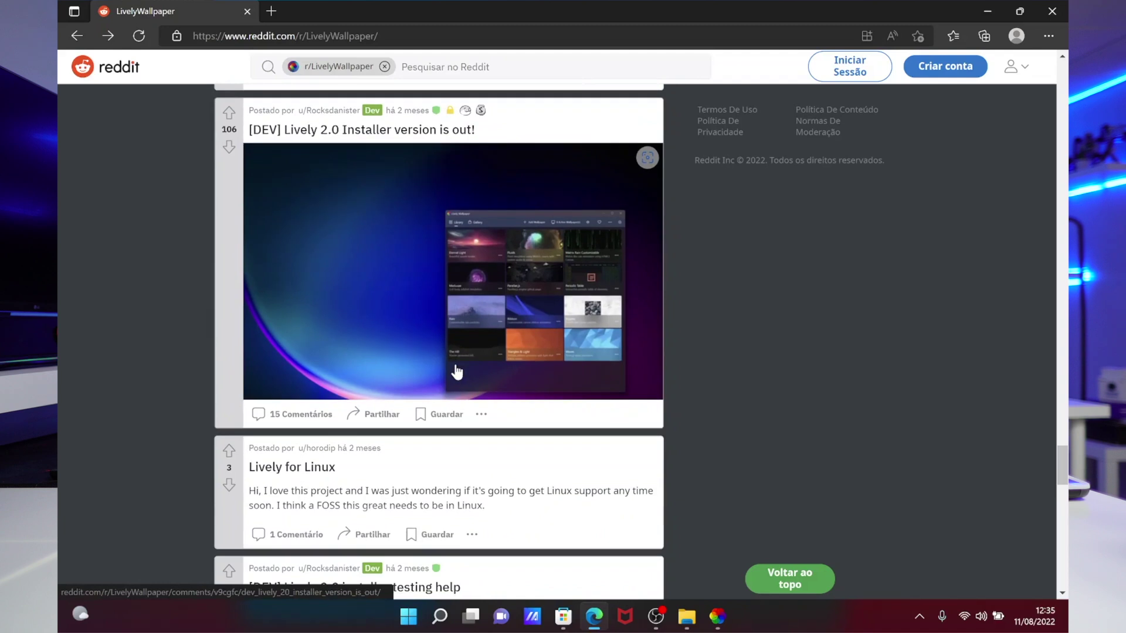
{"action": "scroll", "coordinate": [457, 371], "scroll_direction": "down", "scroll_amount": 9}
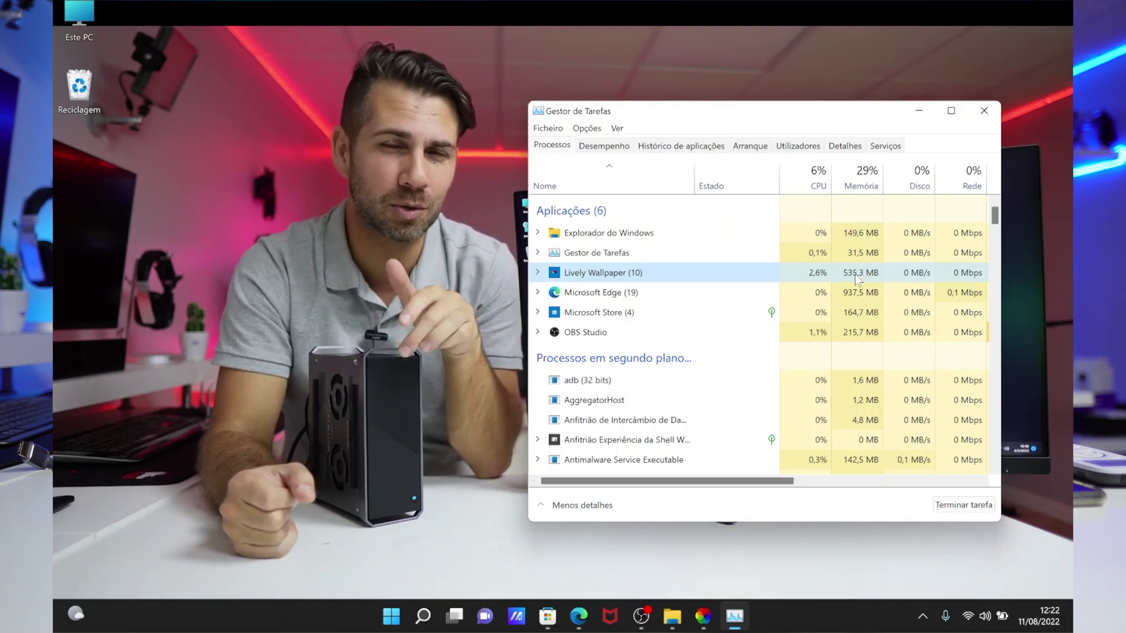
Step: Switch Task Manager to the Desempenho tab to view CPU and GPU performance
{"action": "left_click", "coordinate": [600, 154]}
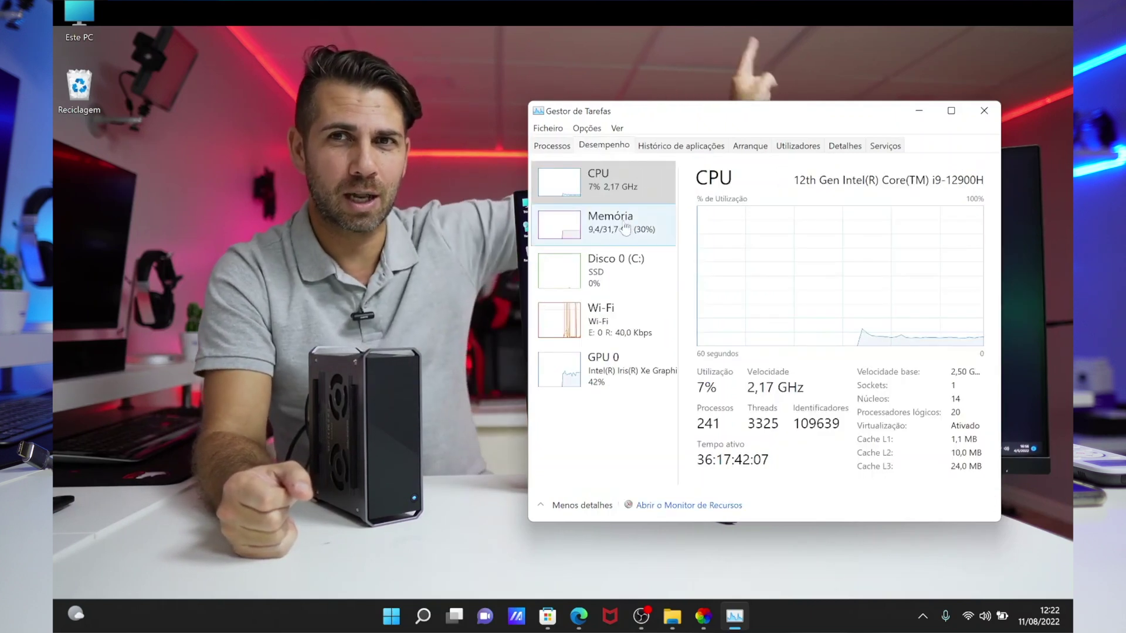